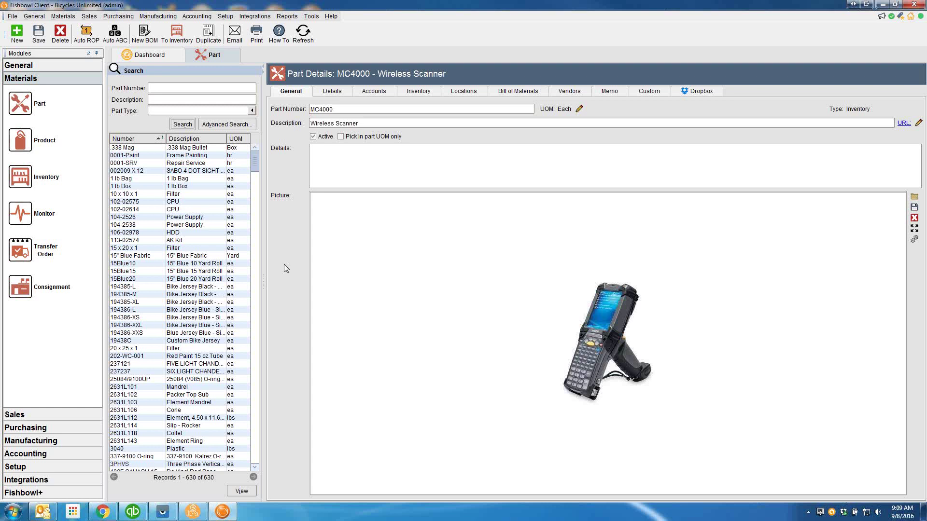
Step: Review the QuickBooks, QuickBooks Online and Xero connections under Accounting Configure, then return to the MC4000 part
click(62, 456)
click(29, 156)
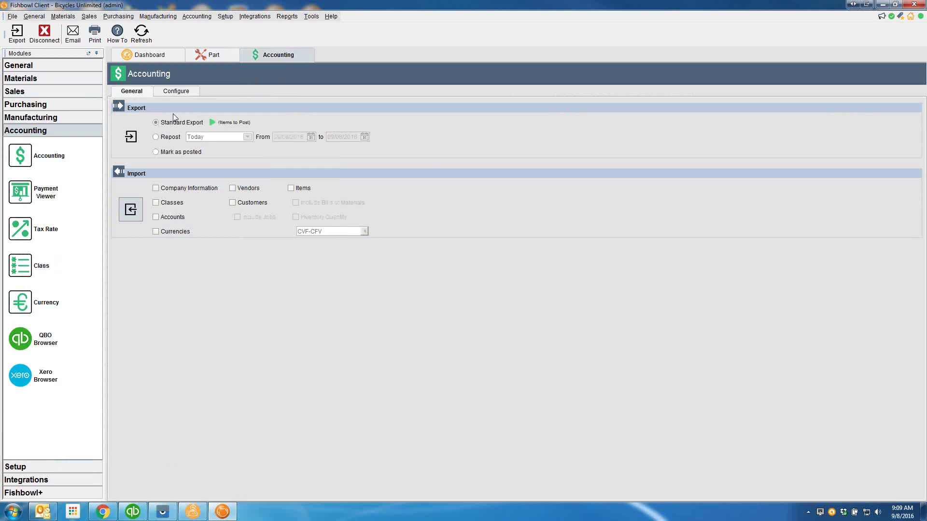
click(182, 92)
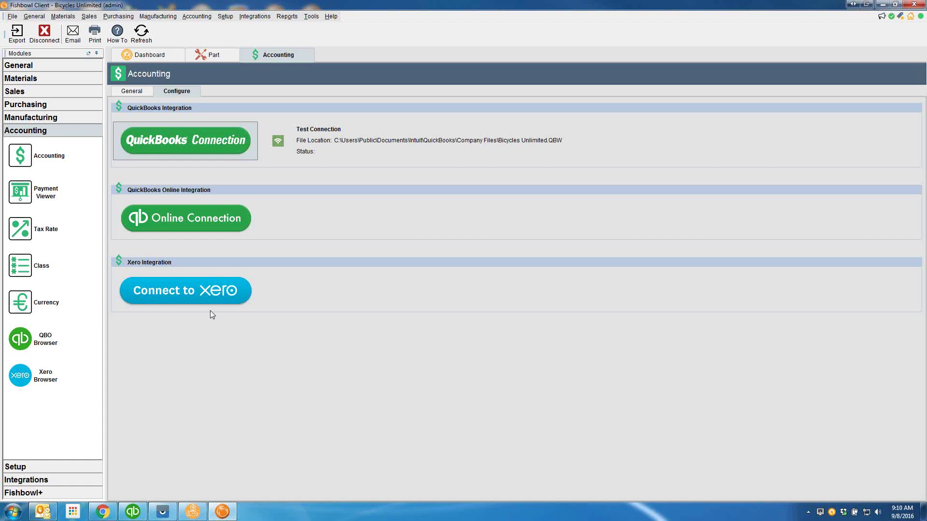
click(209, 56)
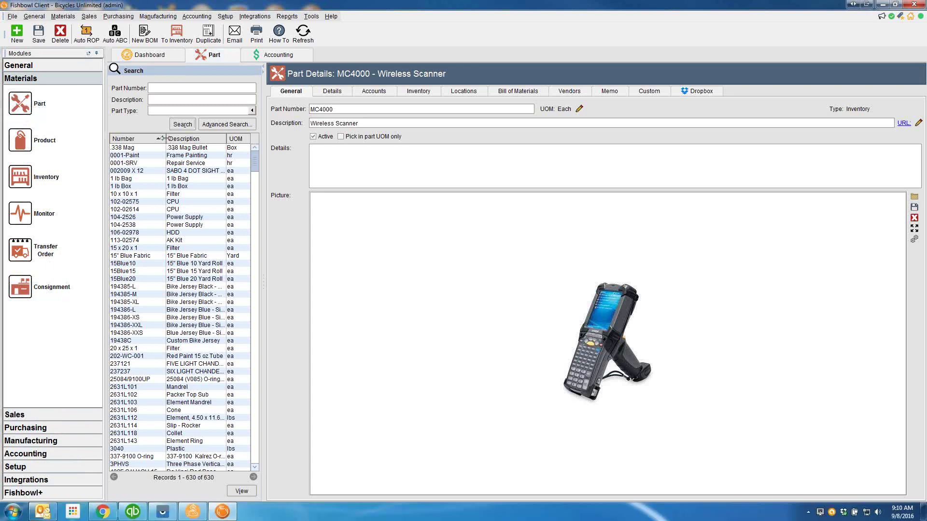
Step: Widen the parts list columns and search descriptions for 'bike' to open the Hybrid Bike part
drag(170, 139, 179, 138)
drag(263, 280, 286, 280)
click(175, 99)
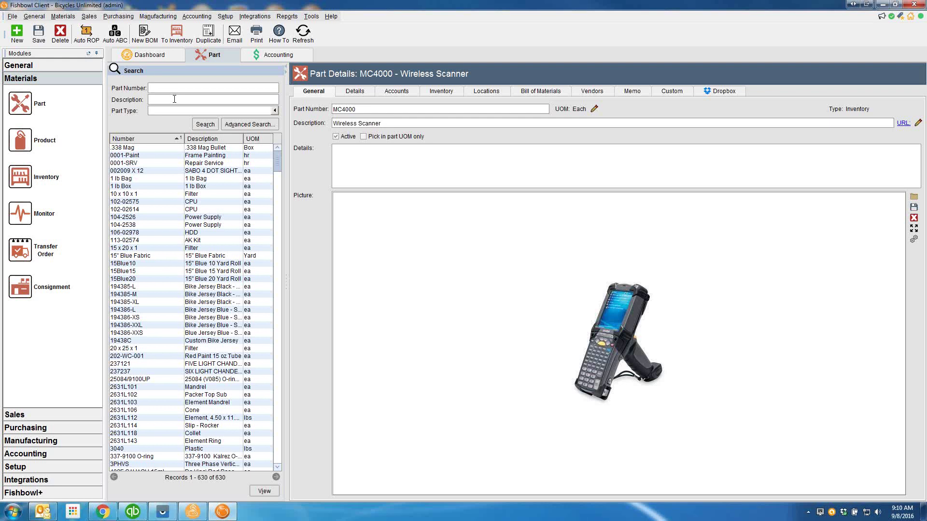
text(bike)
key(Return)
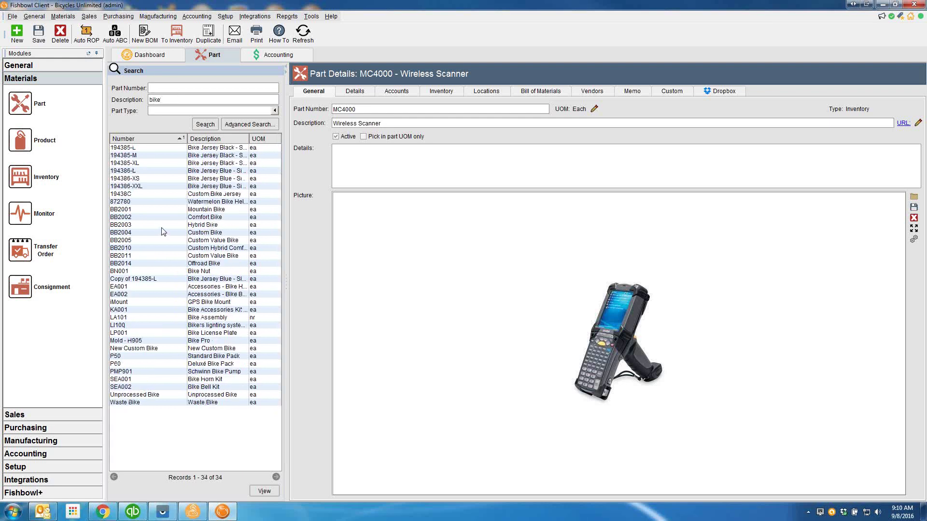
click(162, 227)
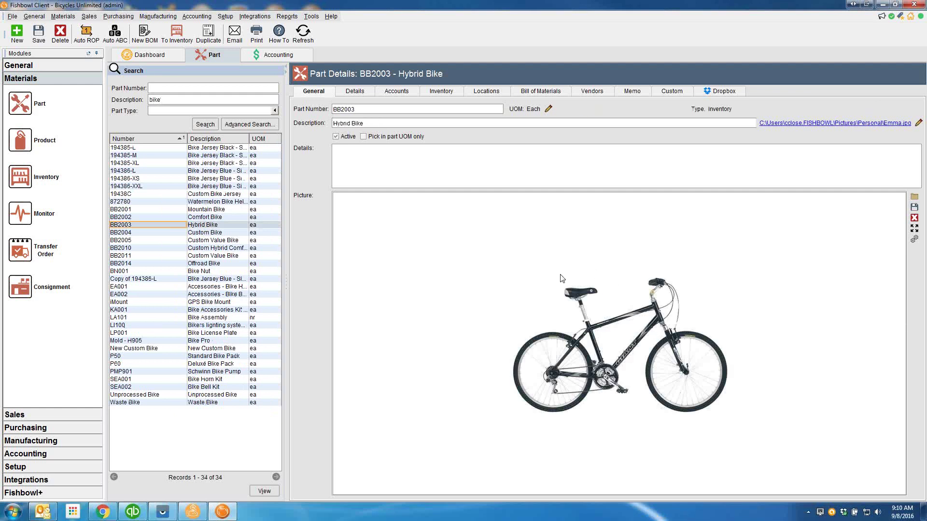
Step: Look up part number 'f1' to open F101, then search 'coil' to open the Galvanized Steel Coil part
double_click(176, 99)
key(BackSpace)
click(163, 90)
text(f1)
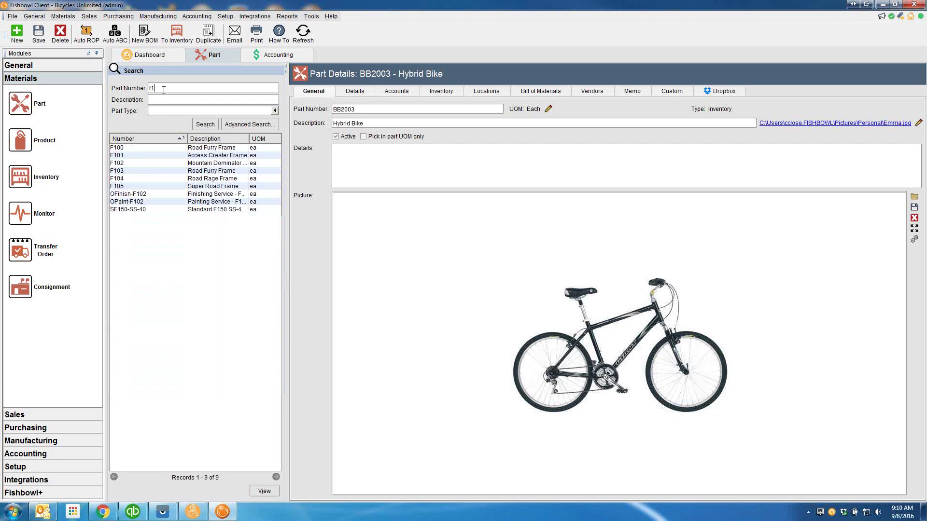
click(151, 156)
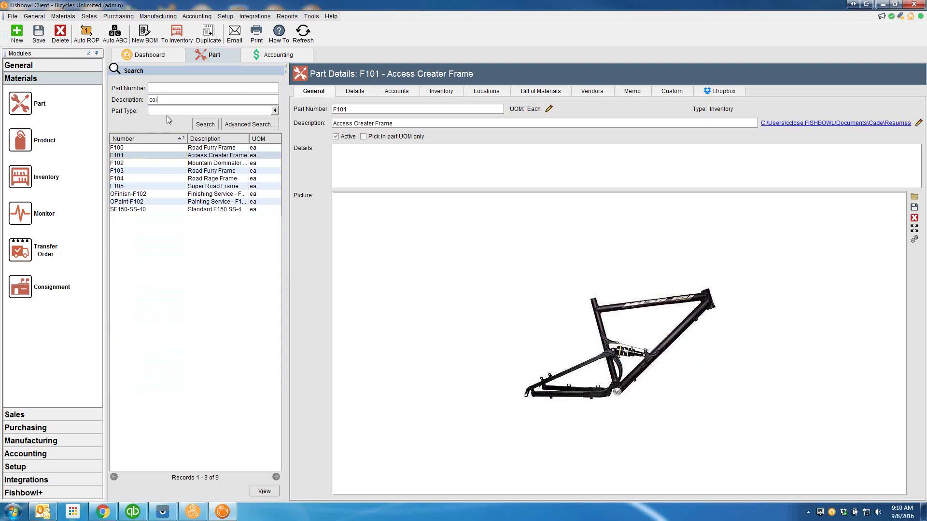
text(coil)
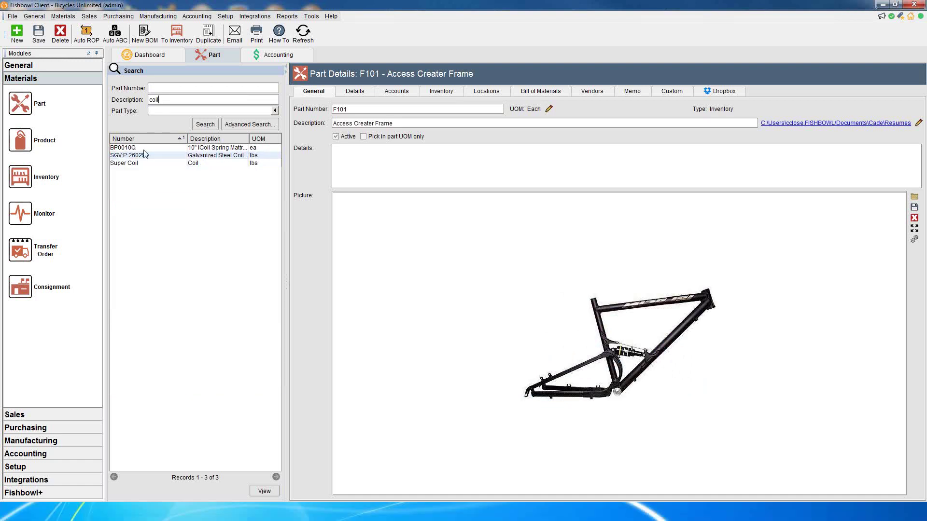
click(140, 155)
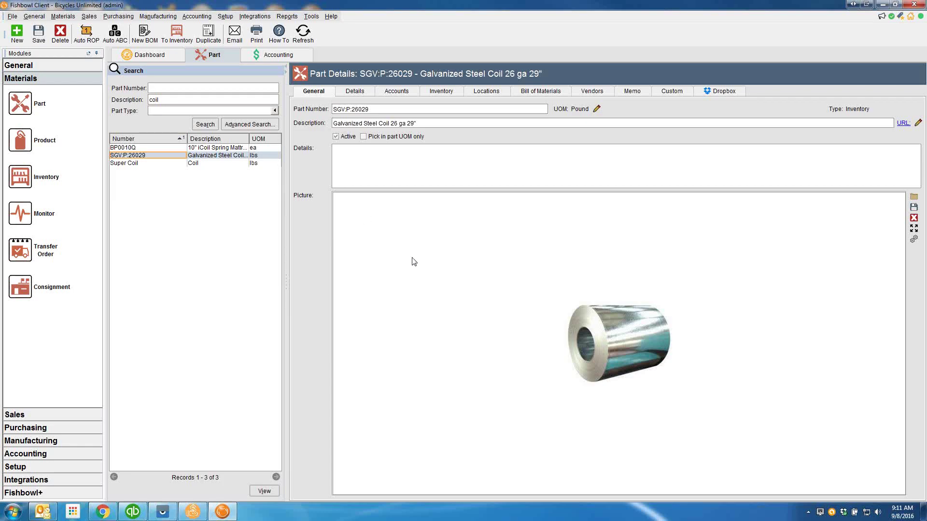
Step: Clear the coil search and run a part-number search for 'f1', selecting F101
click(173, 99)
key(BackSpace)
click(164, 89)
text(f1)
key(Return)
click(132, 156)
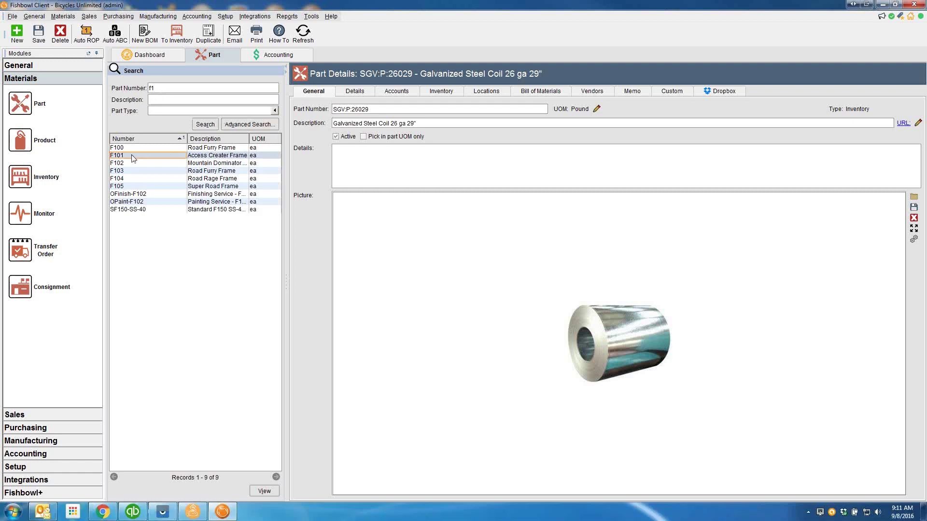
Step: Show the Sales, Purchasing and Manufacturing module groups in turn
click(55, 416)
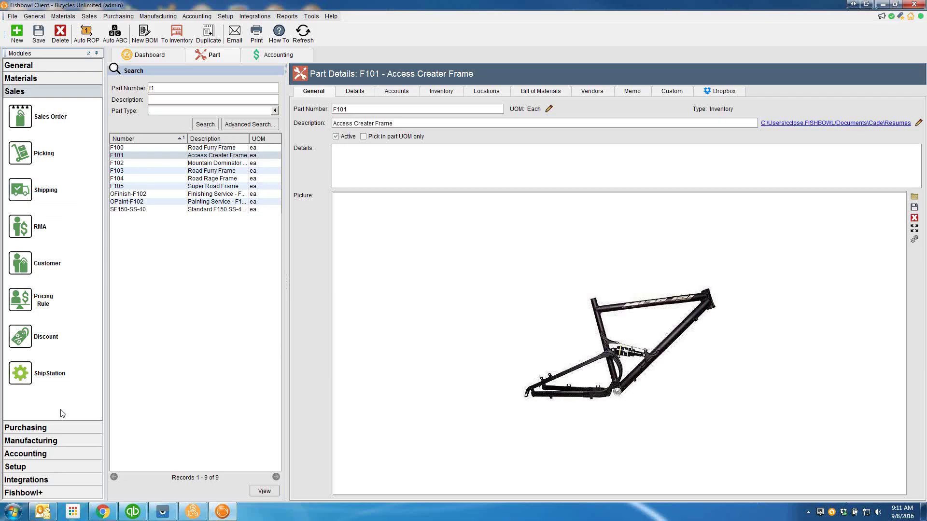
click(61, 427)
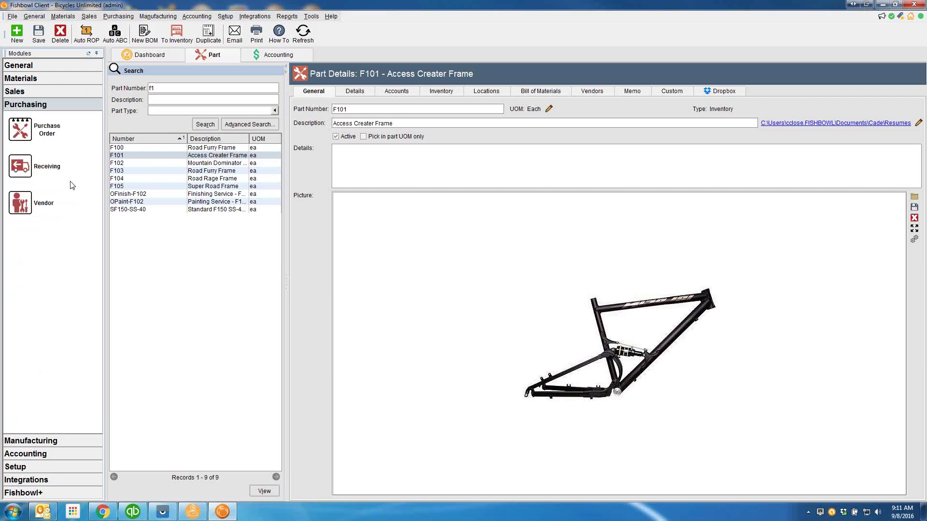
click(58, 440)
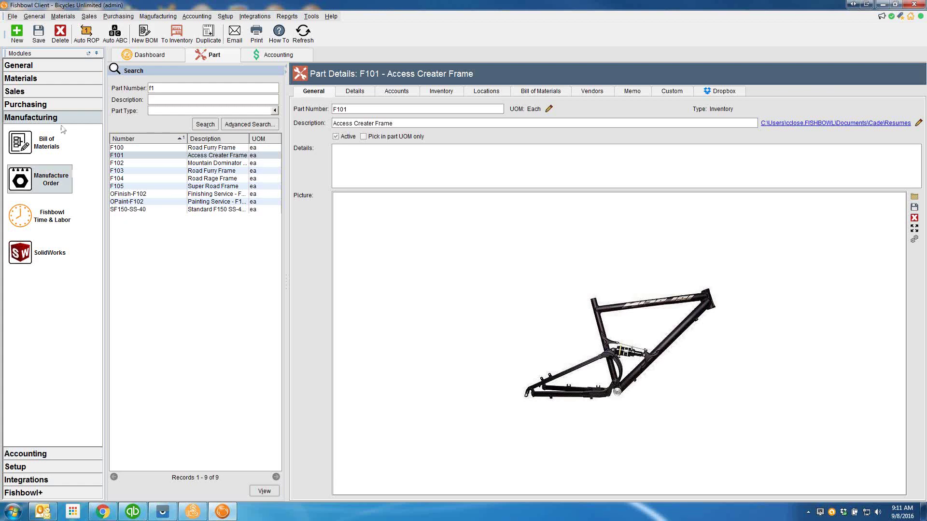
Step: Return to Materials and clear the 'f1' part-number filter to list all 630 parts
click(59, 83)
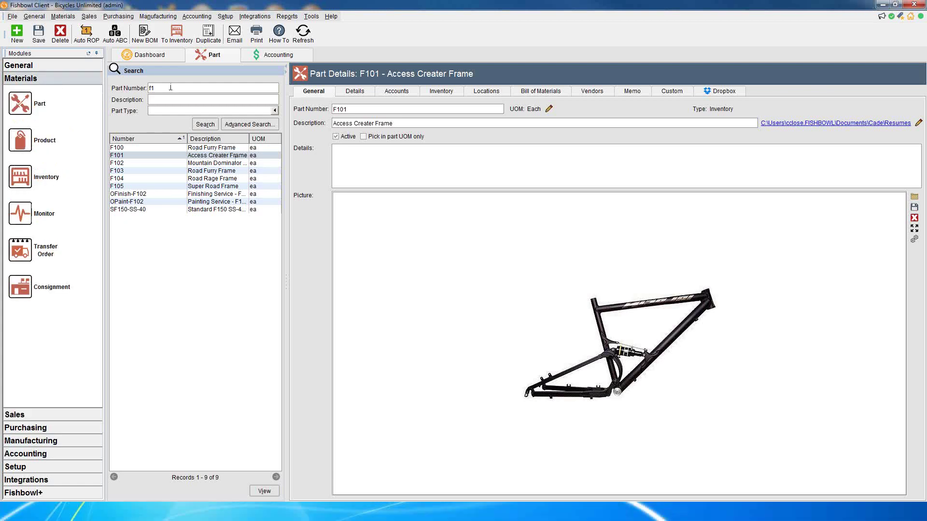
key(BackSpace)
key(BackSpace)
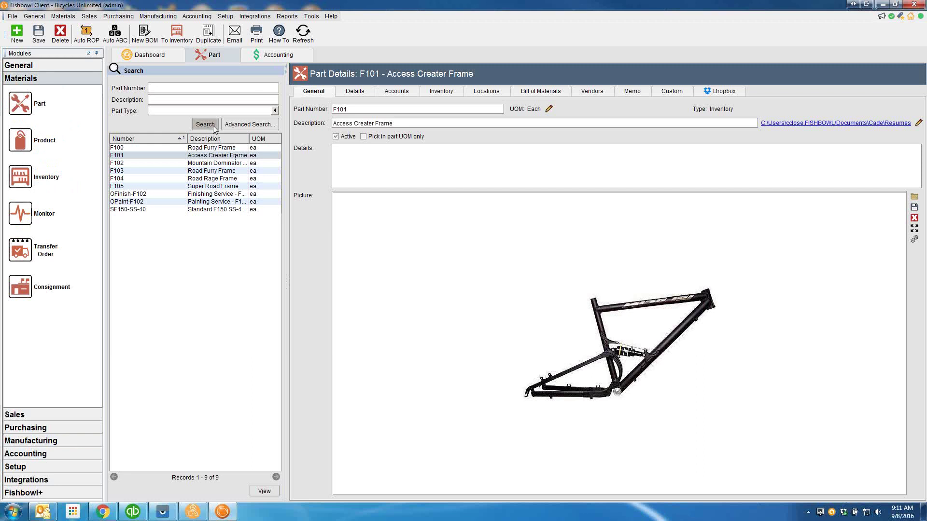
click(214, 125)
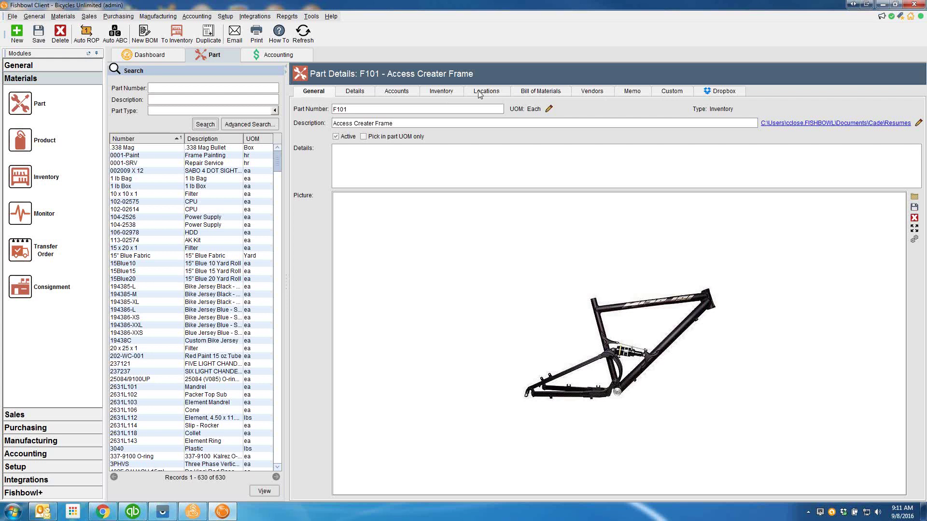
Step: Show F101's inventory: 186 on hand, 117 available for sale, and MI/SLC reorder points
click(445, 92)
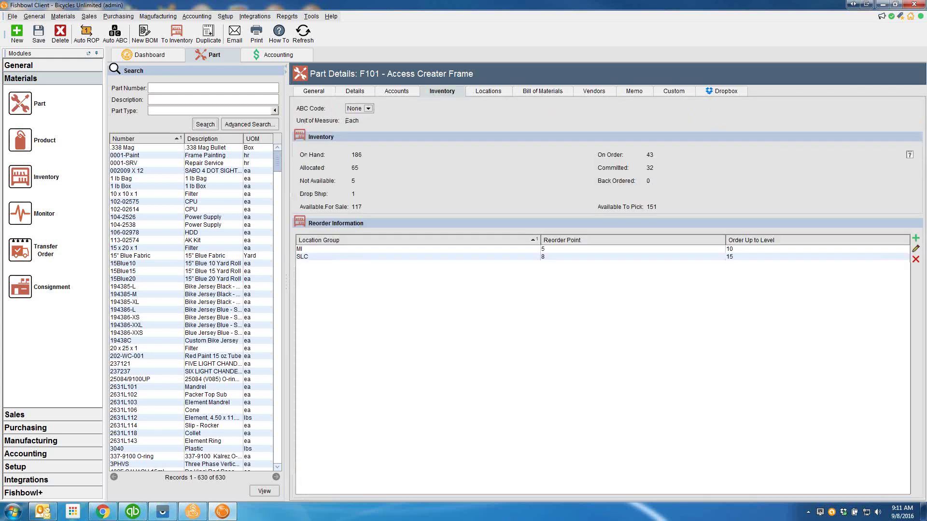
mouse_move(404, 121)
mouse_down()
mouse_move(367, 120)
mouse_move(292, 185)
mouse_move(479, 235)
mouse_move(681, 172)
mouse_move(466, 123)
mouse_move(428, 124)
mouse_up()
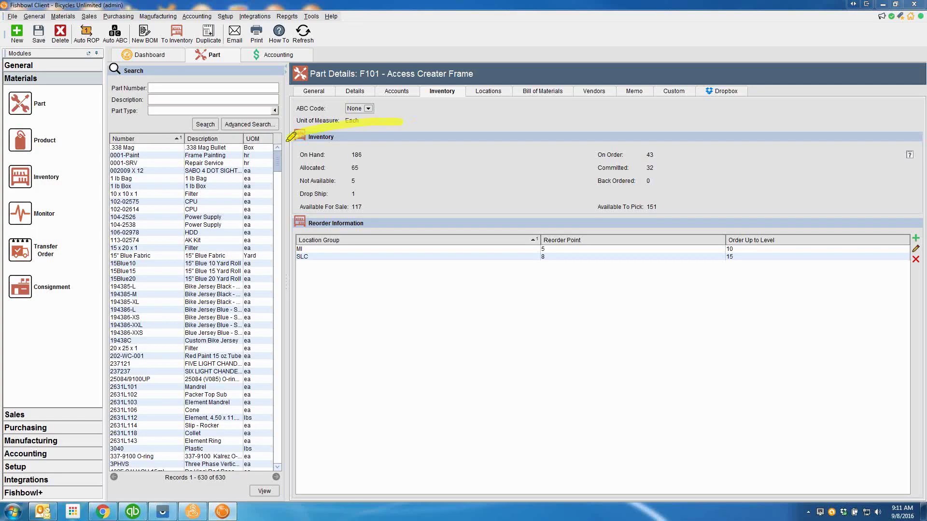
key(Escape)
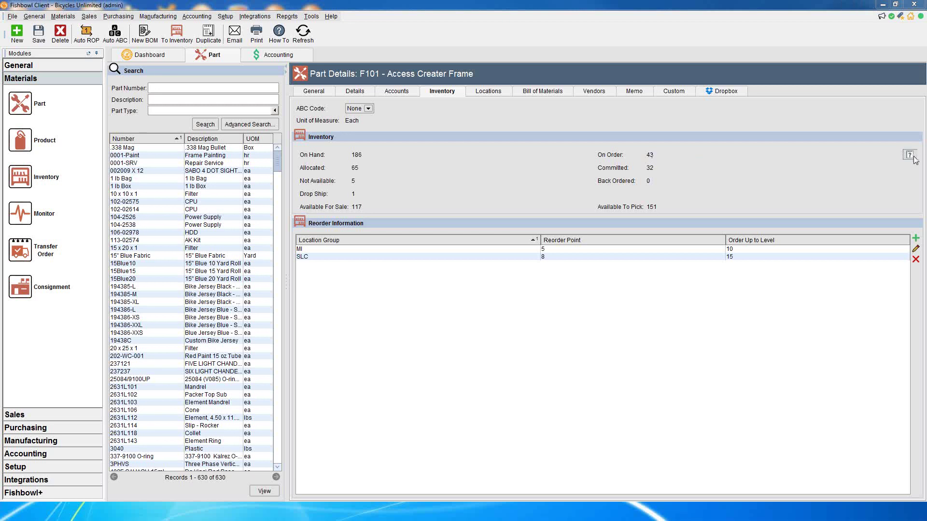
click(909, 155)
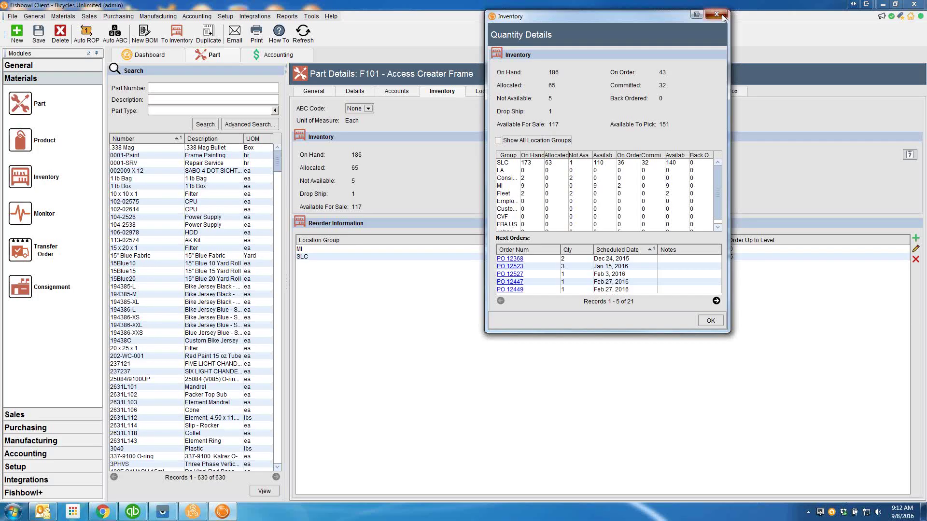
click(723, 16)
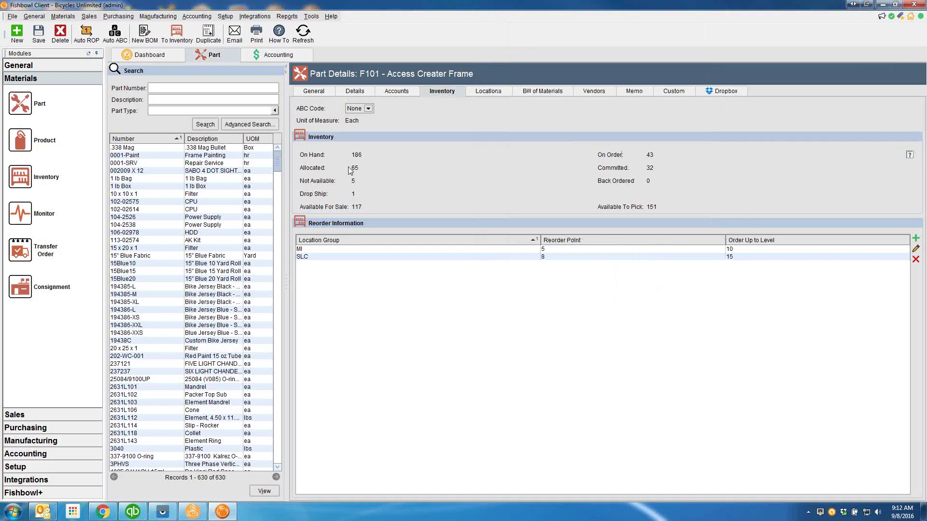
mouse_move(317, 170)
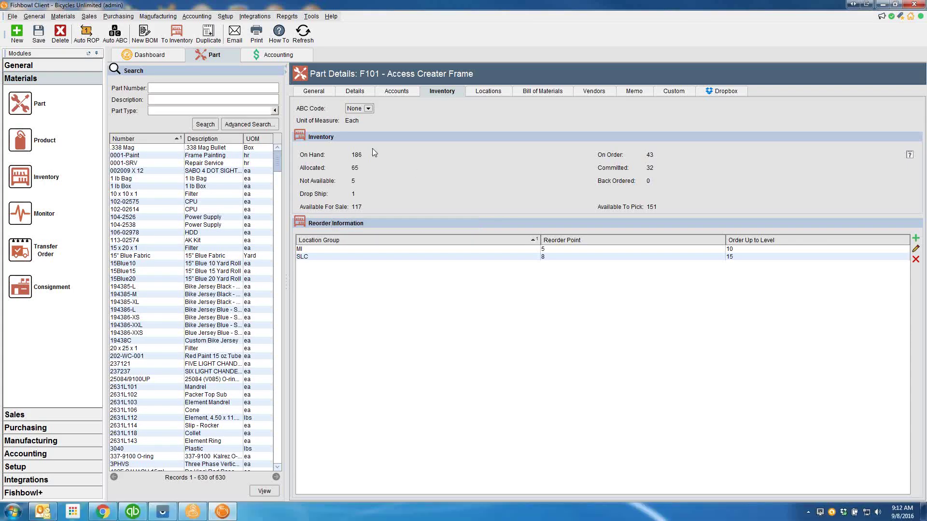
mouse_move(348, 171)
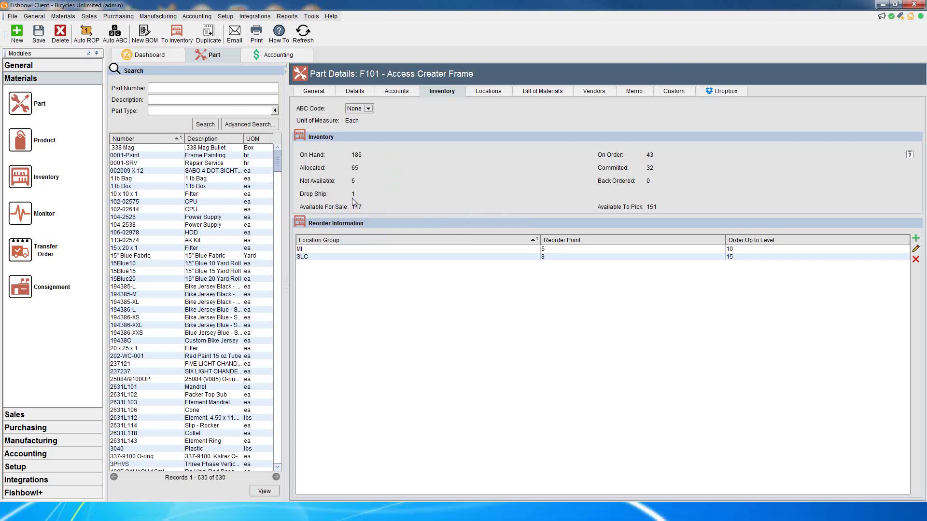
mouse_move(349, 208)
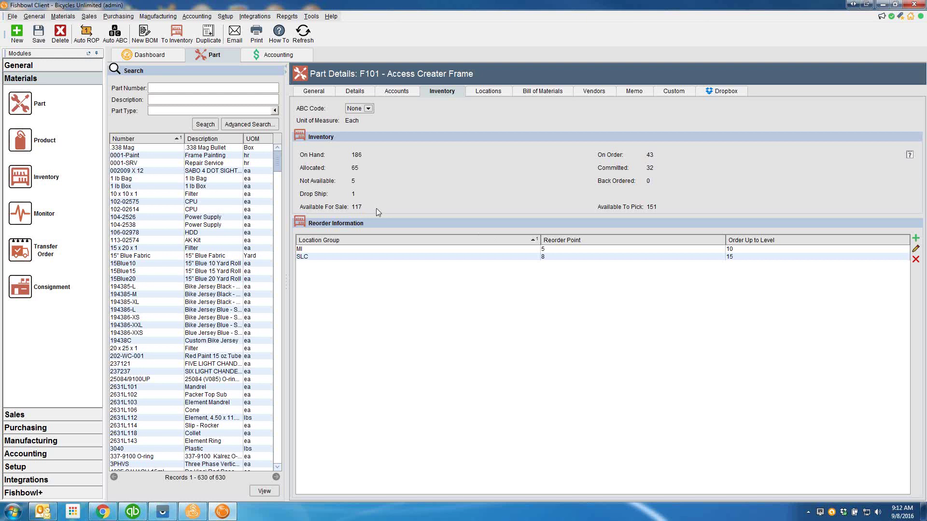
click(567, 250)
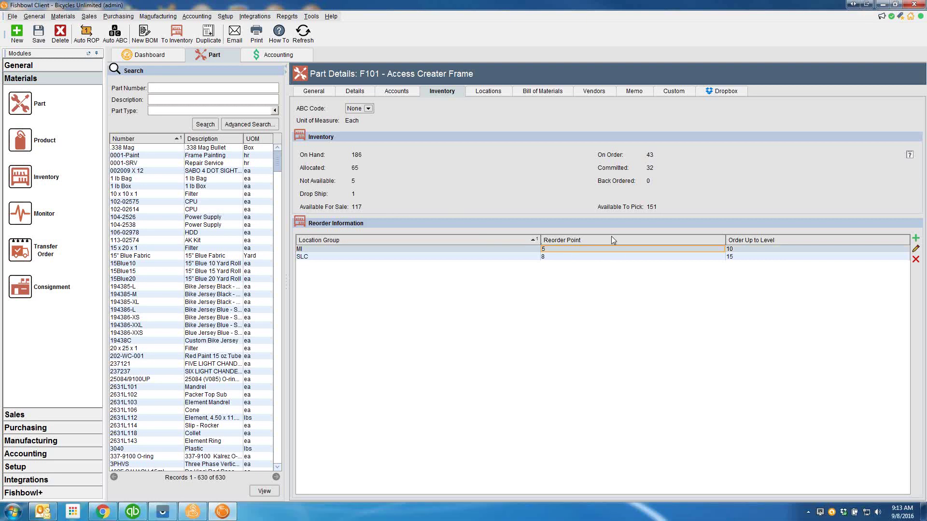
click(86, 34)
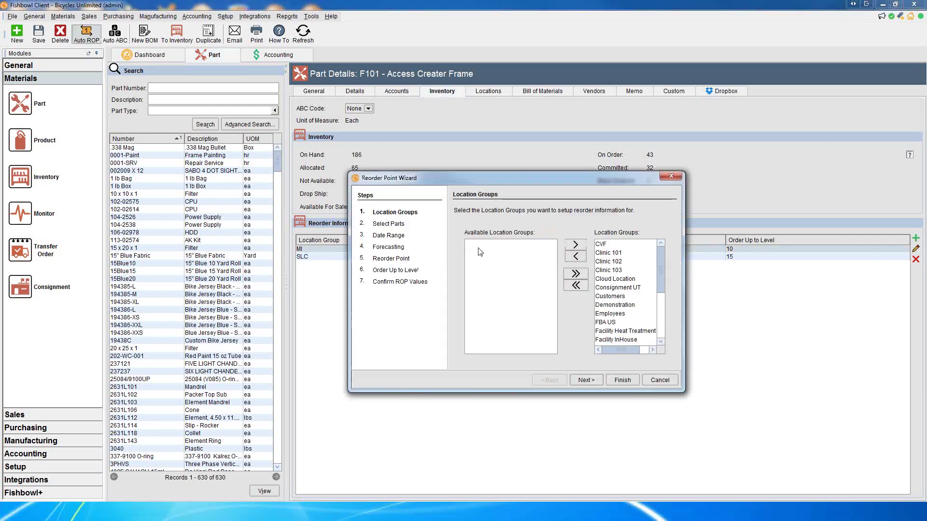
click(582, 381)
click(582, 381)
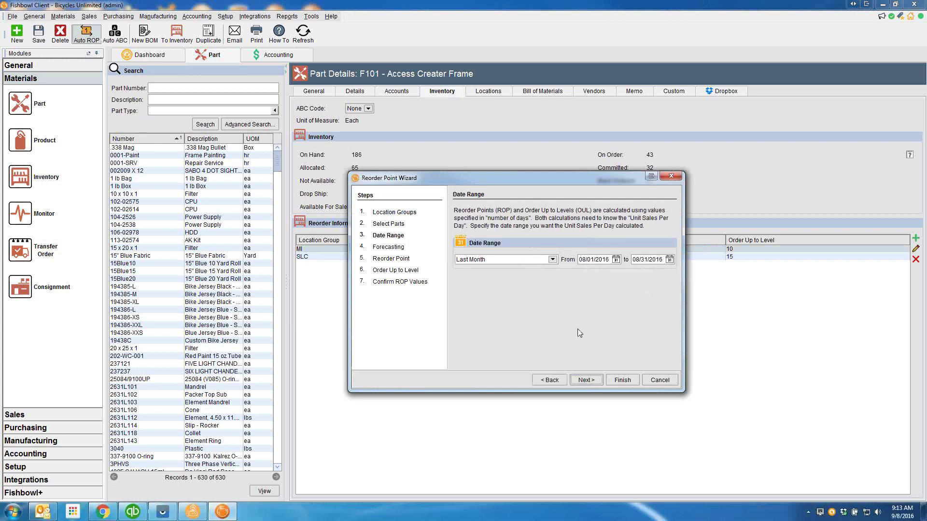
click(581, 380)
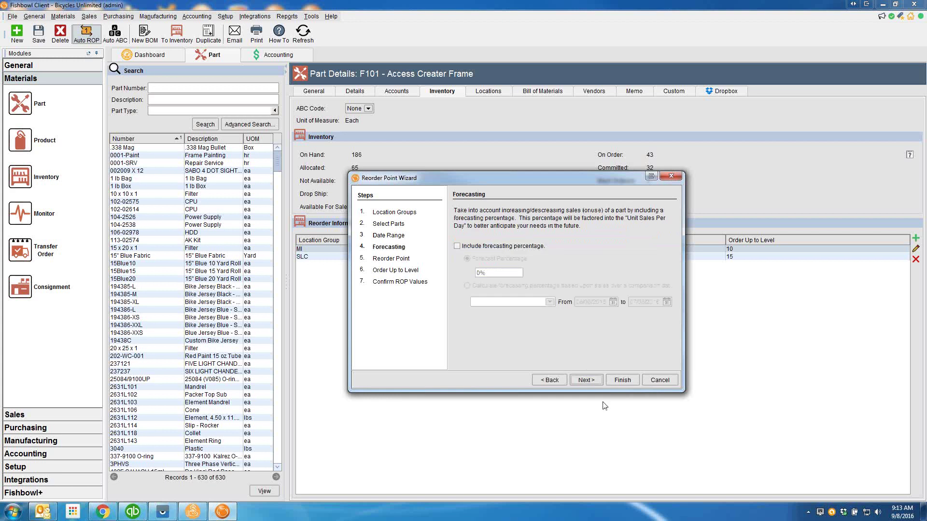
click(586, 380)
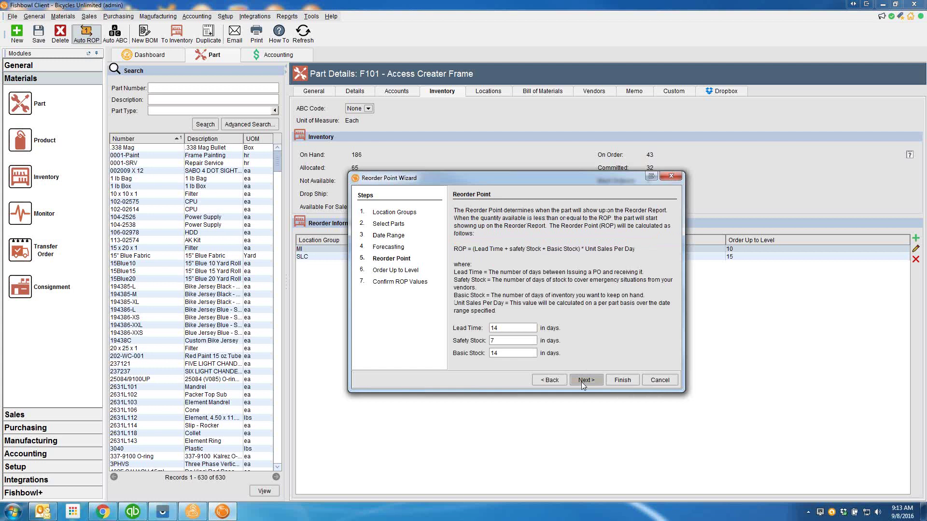
click(581, 380)
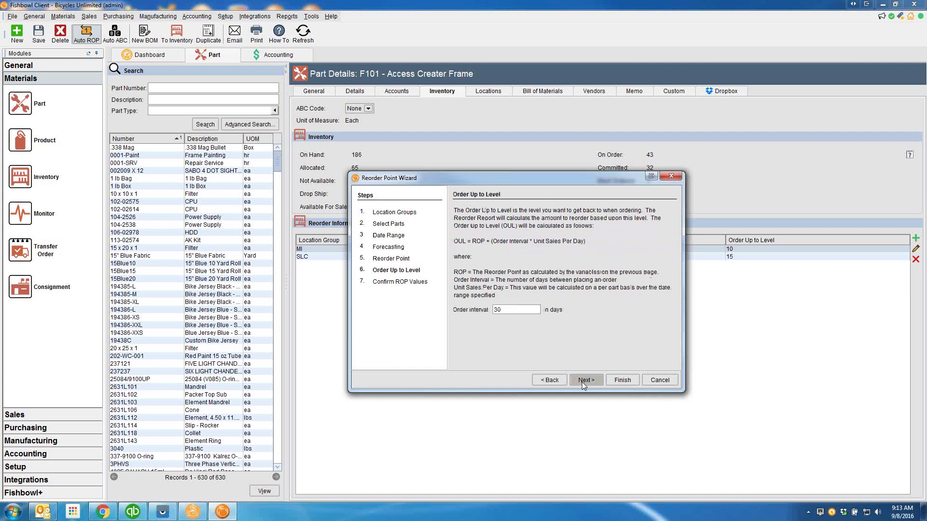
click(666, 383)
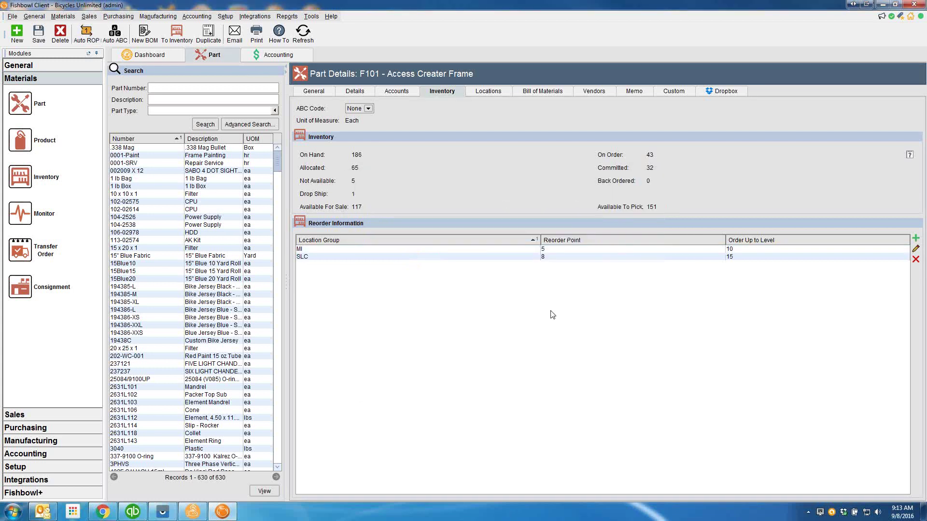
Step: Generate a Quantity forecast for all parts and enlarge the table to show more rows
click(313, 92)
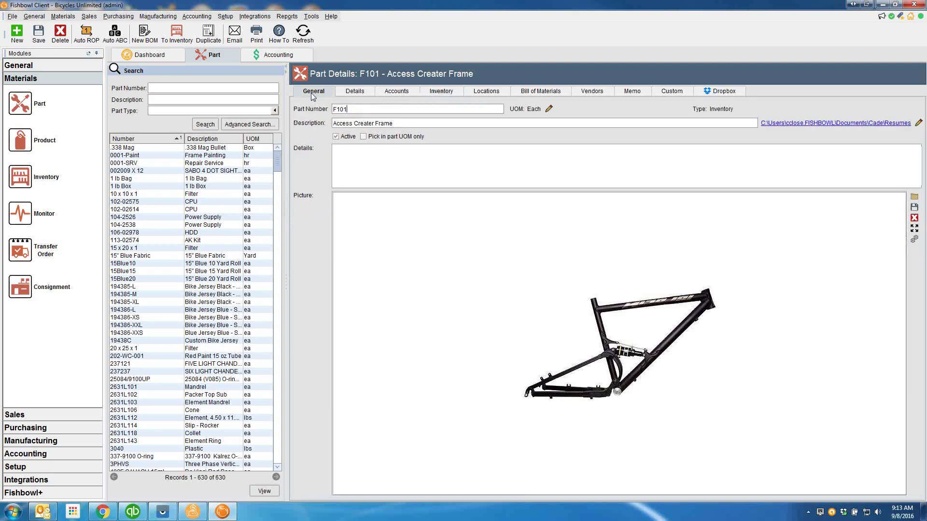
click(19, 65)
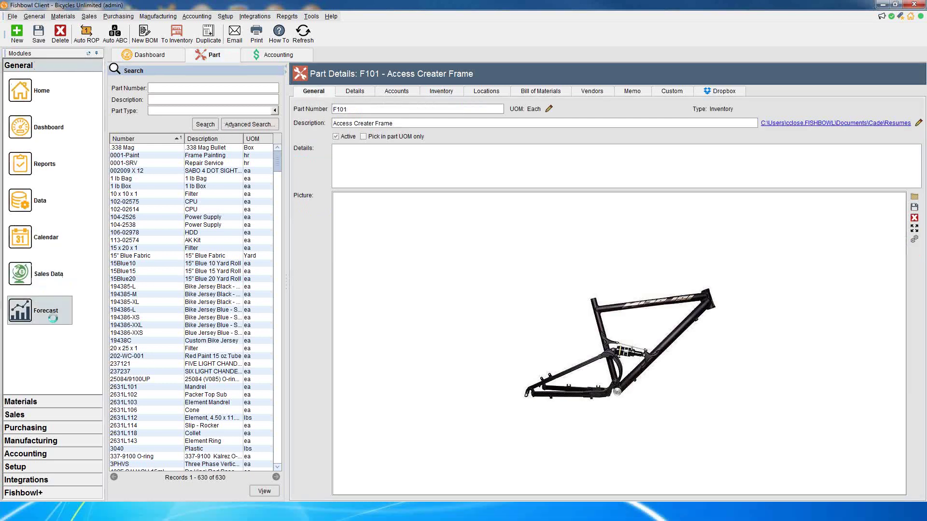
click(34, 309)
click(157, 95)
click(210, 493)
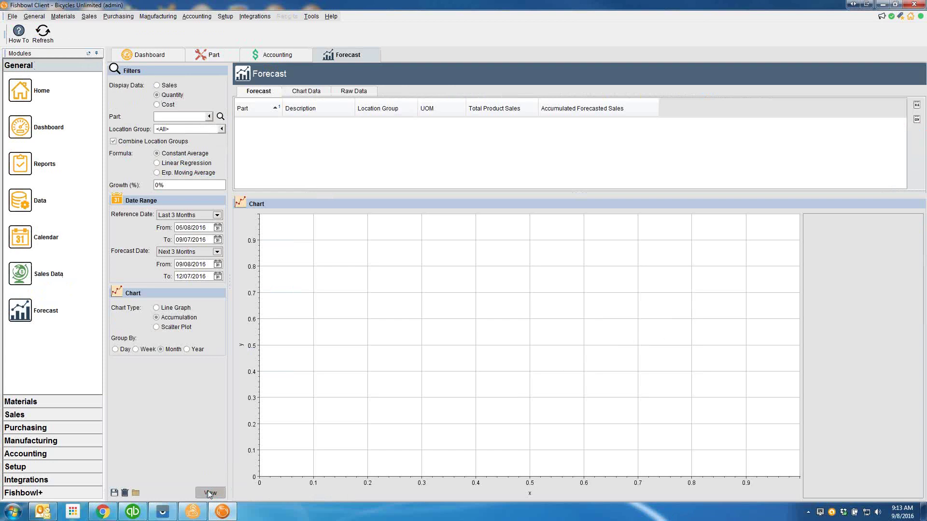
drag(466, 192, 424, 250)
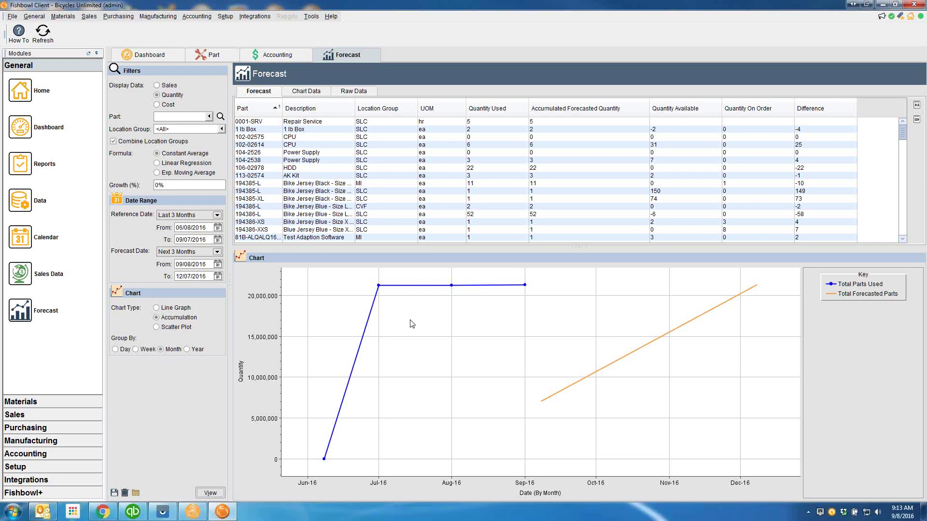
Step: Open F101's full inventory record showing 186 on hand across 8 locations
click(210, 56)
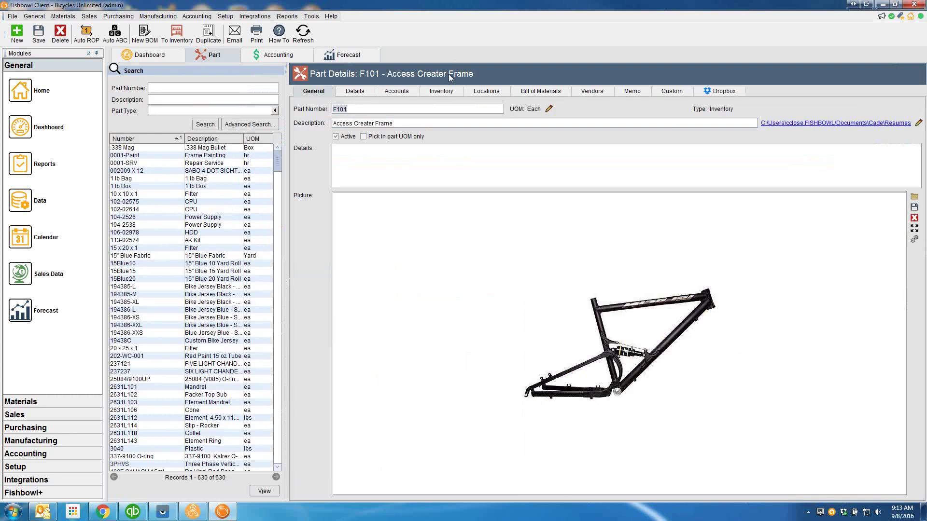
click(441, 91)
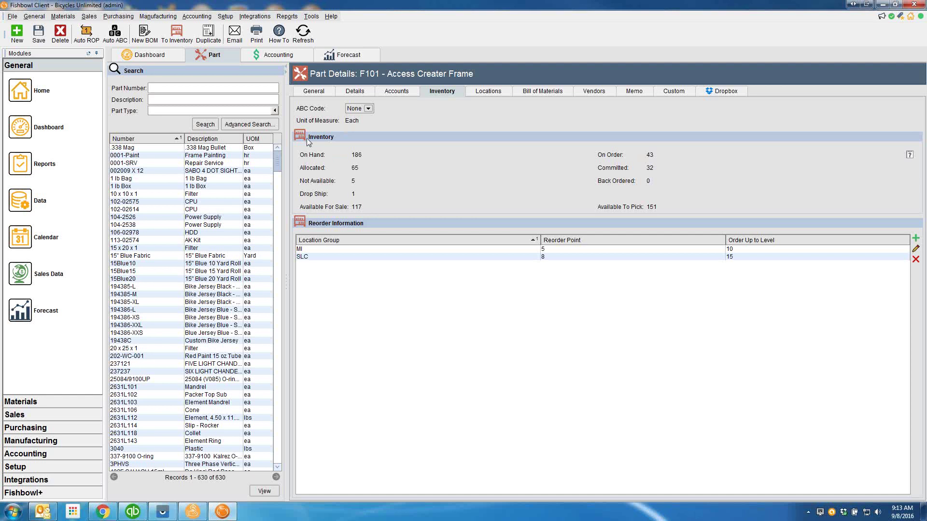
click(177, 34)
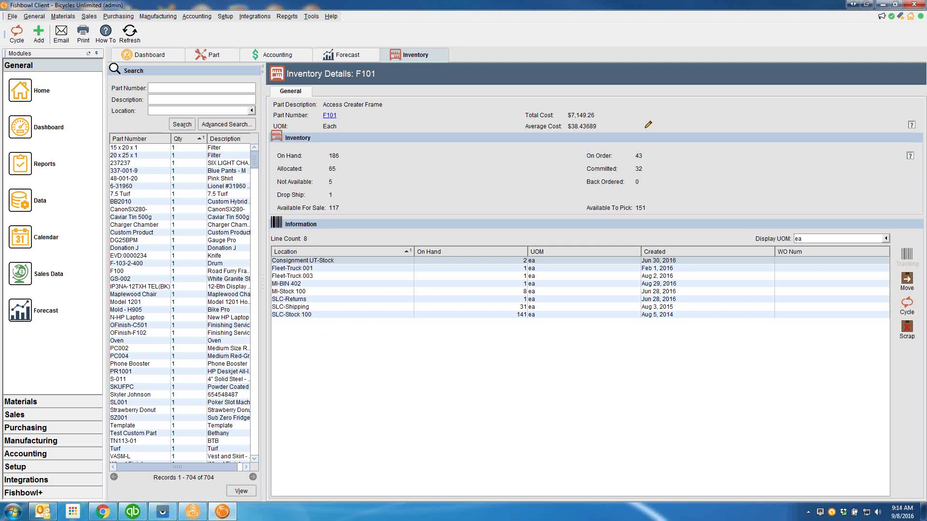
drag(278, 322, 286, 343)
Step: Open Setup > Location Group and browse the 10 groups, selecting SLC then LA
drag(311, 312, 308, 327)
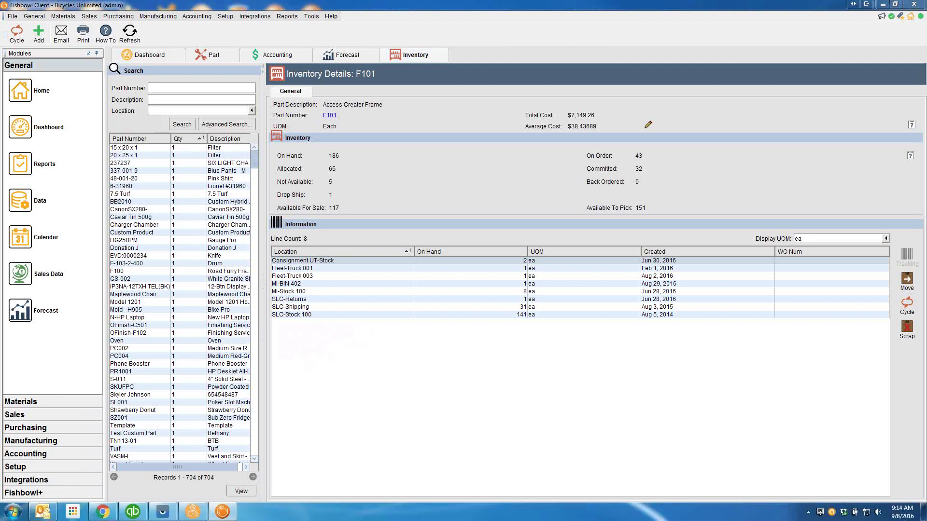
click(41, 467)
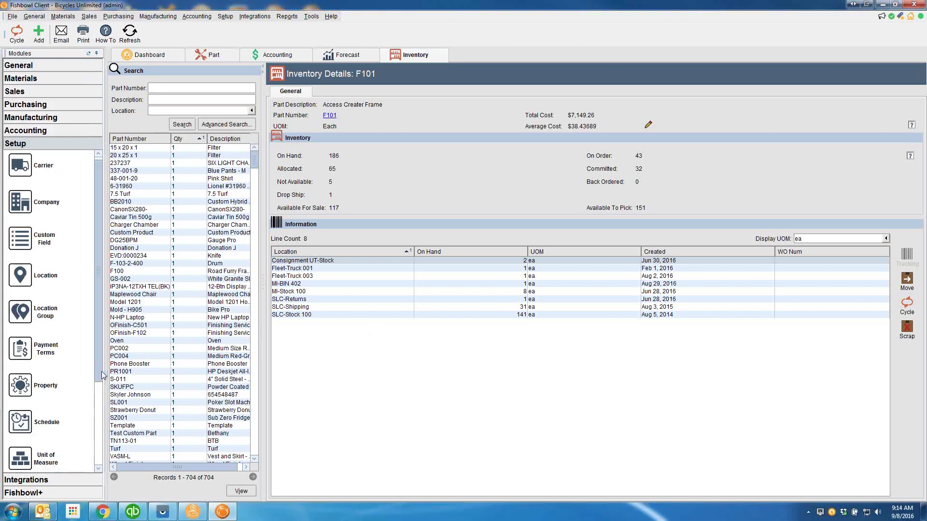
scroll(49, 269, down, 1)
click(45, 299)
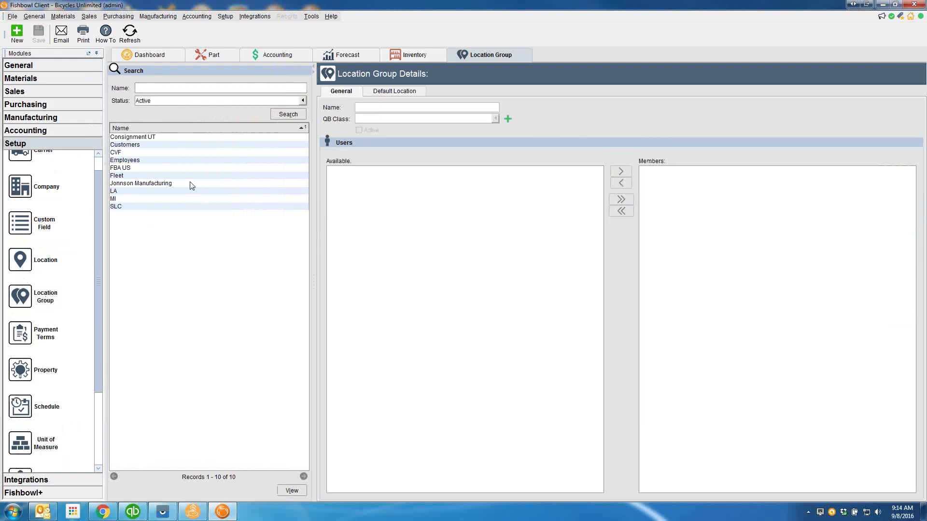
click(142, 207)
key(Up)
key(Up)
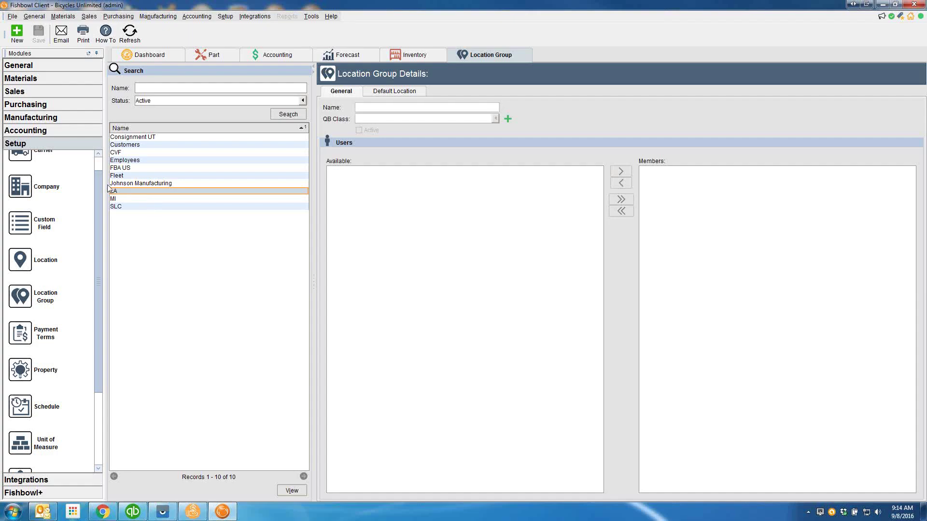
Step: Filter the Location list to show only SLC group locations
click(28, 264)
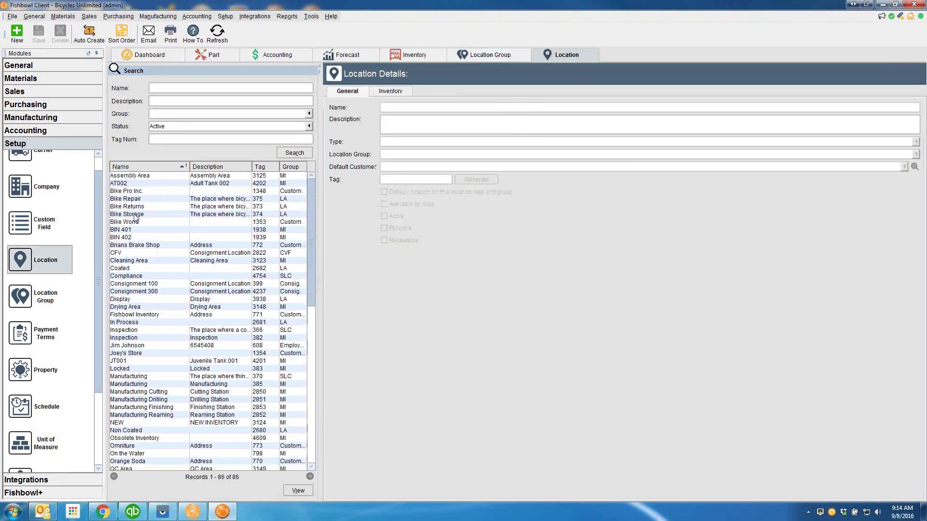
click(310, 114)
click(162, 202)
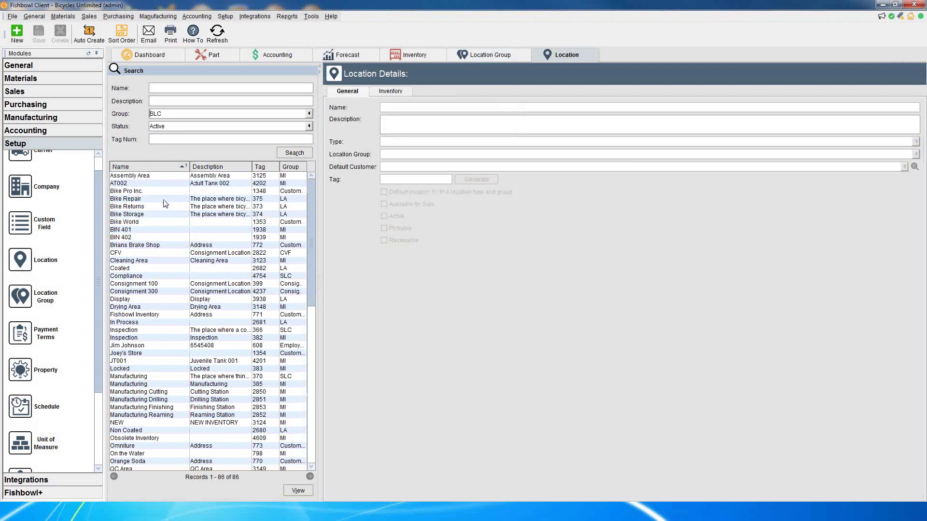
click(288, 154)
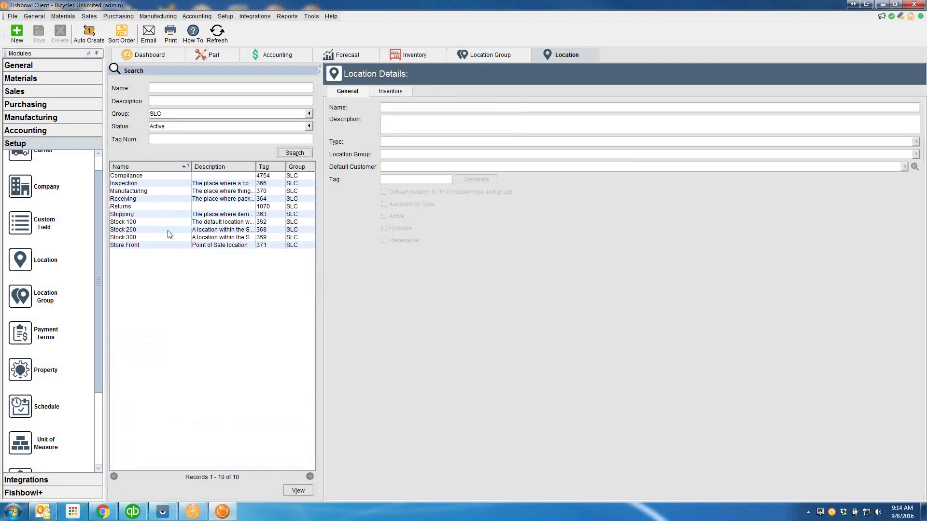
Step: View the parts stored in the Returns location and launch Auto Create Location Names
click(139, 207)
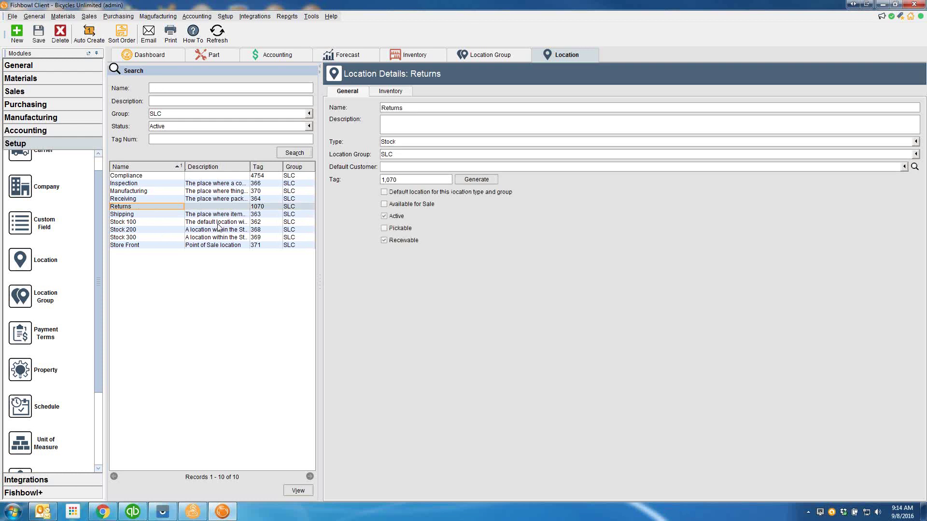
click(401, 92)
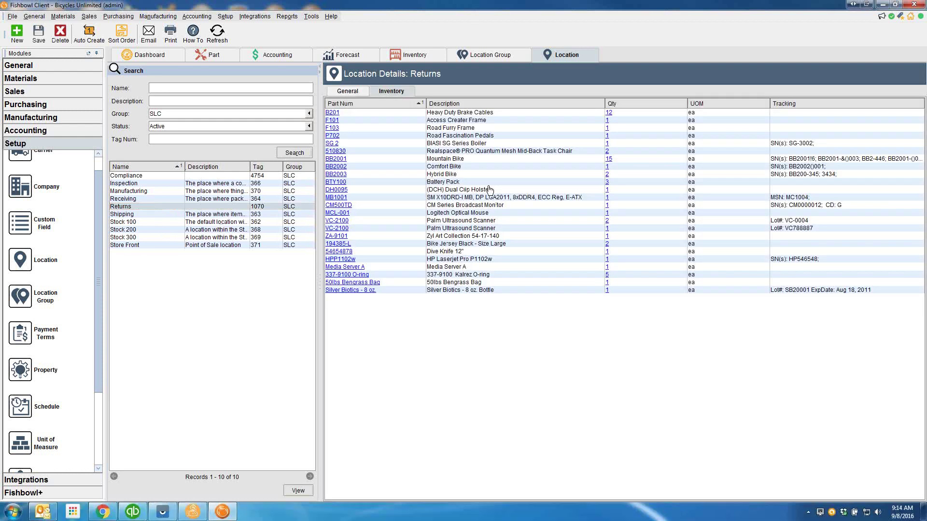
click(89, 41)
click(533, 348)
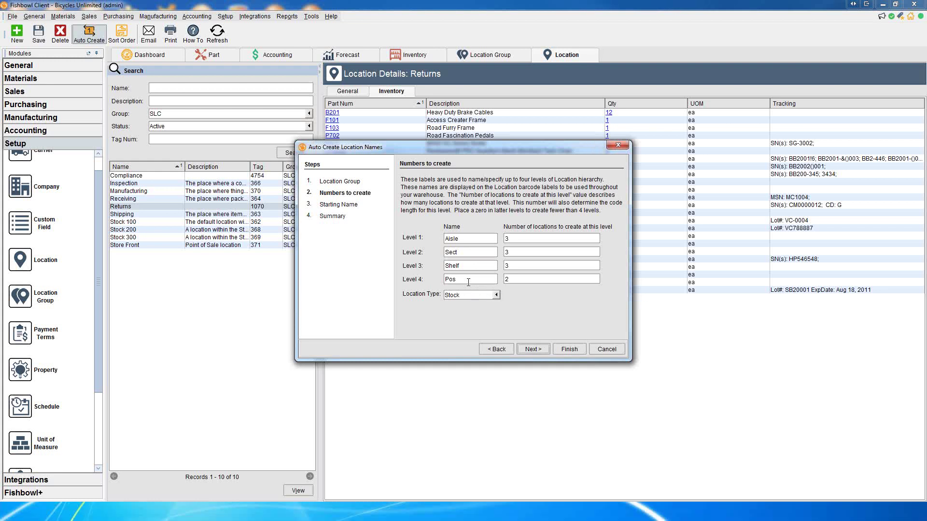
click(606, 349)
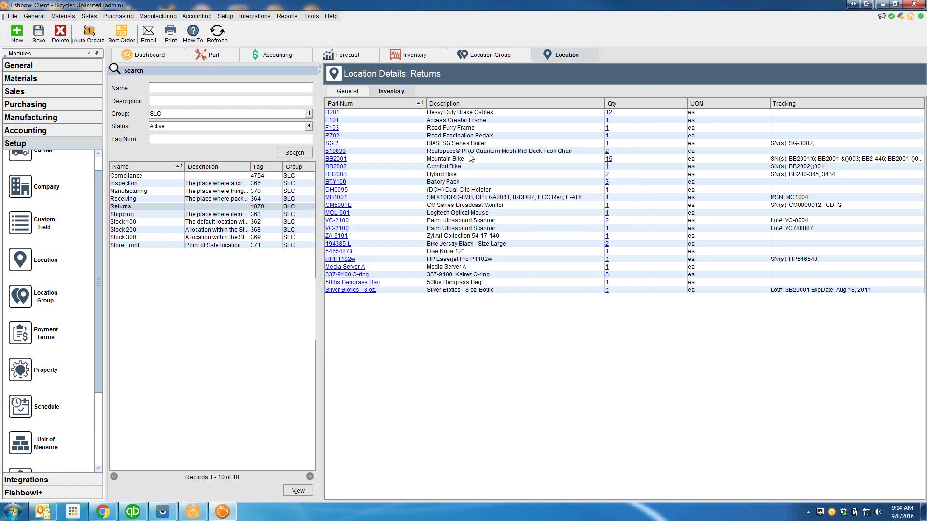
Step: Preview the Inventory Valuation Summary report from Reports > Company > Inventory
click(214, 56)
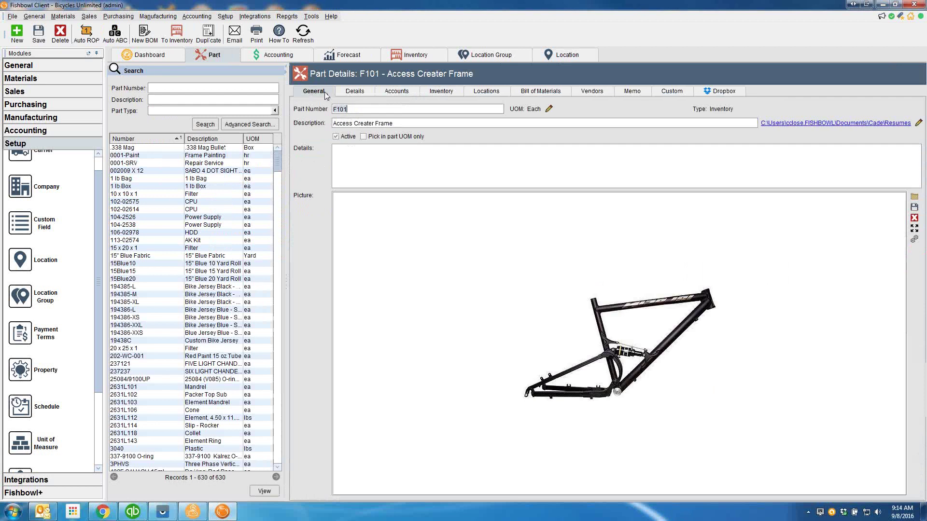
click(51, 61)
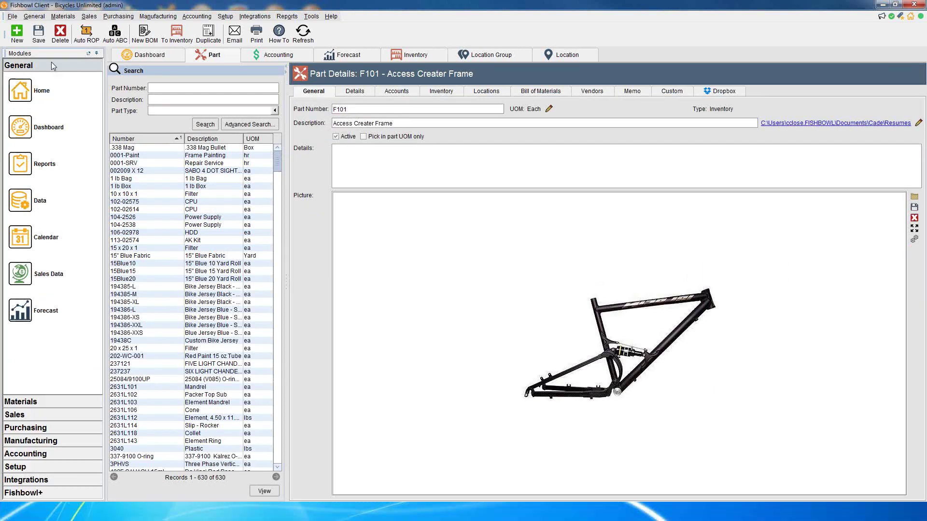
click(46, 166)
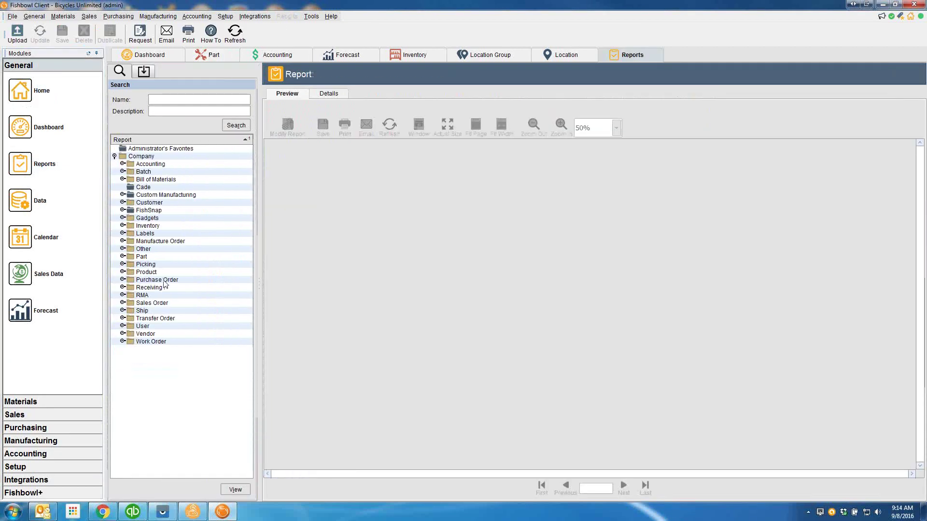
click(122, 226)
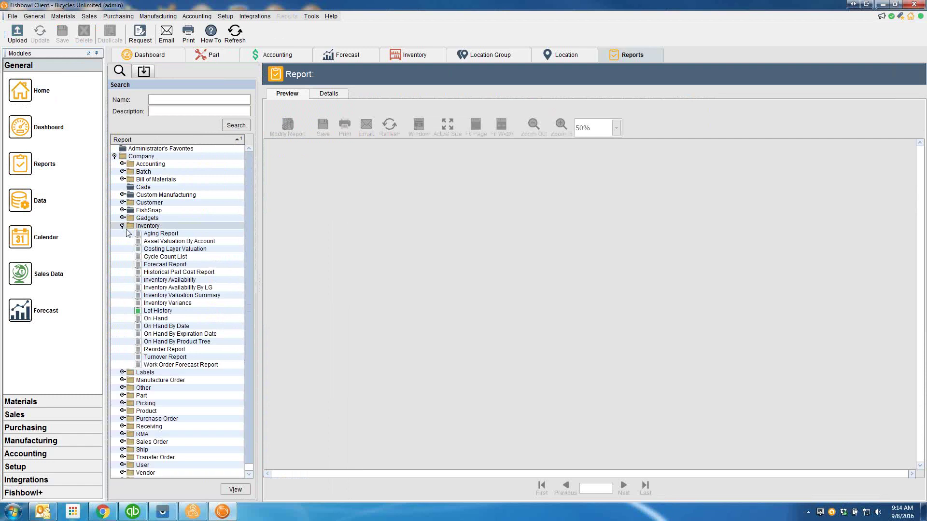
click(181, 294)
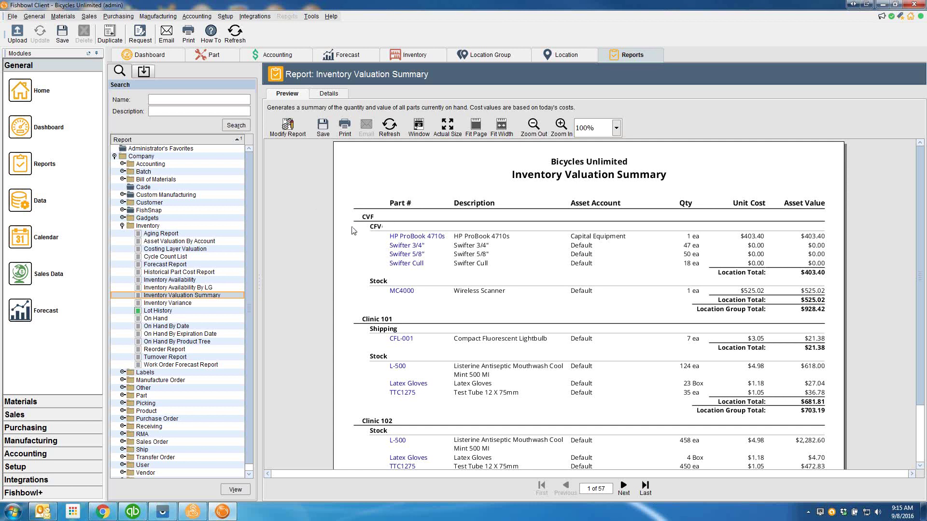
Step: Inspect the report's location group filter options and cancel without changes
click(289, 128)
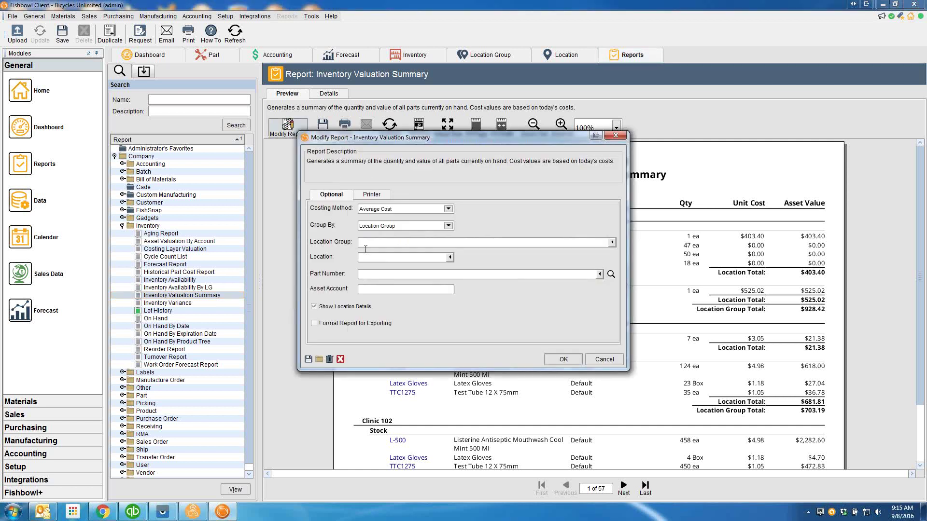
click(381, 243)
click(381, 250)
click(595, 361)
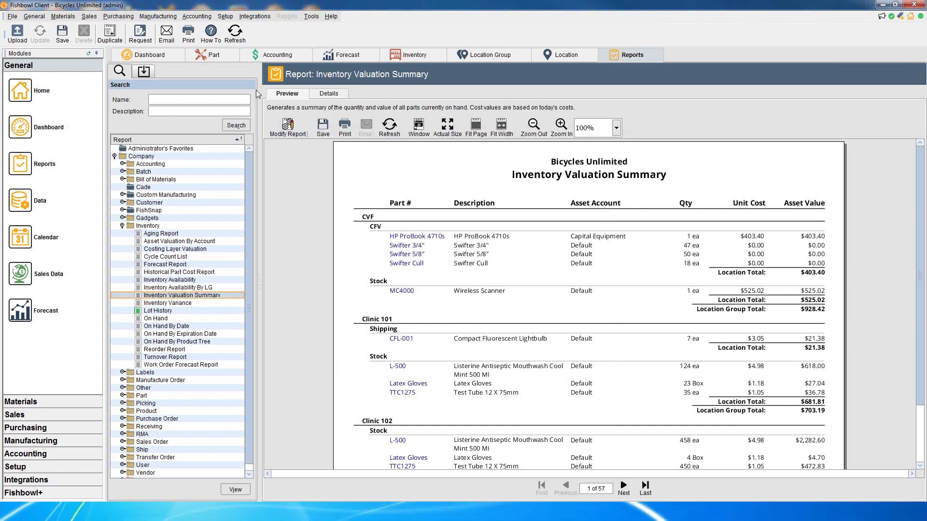
Step: Keep only the Part tab for F101 open using Close Other Tabs
click(214, 56)
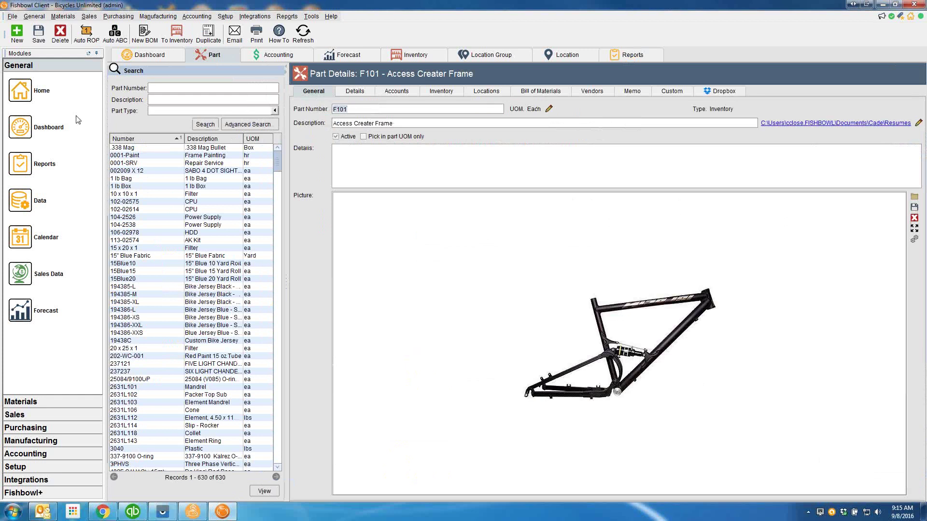
click(46, 401)
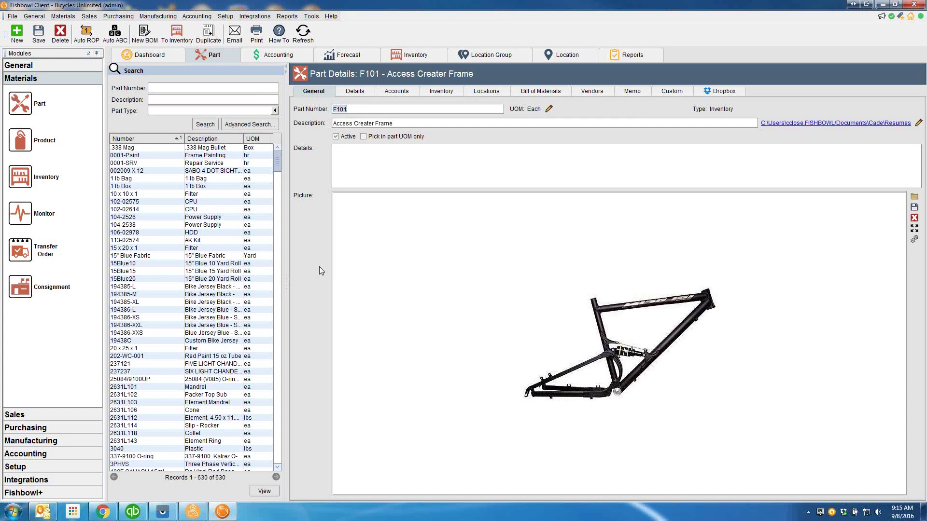
right_click(209, 50)
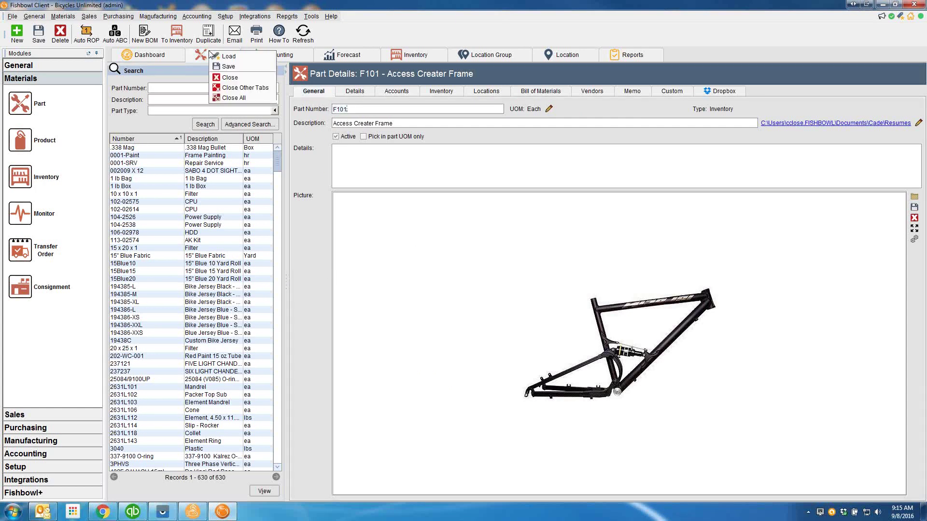
click(232, 88)
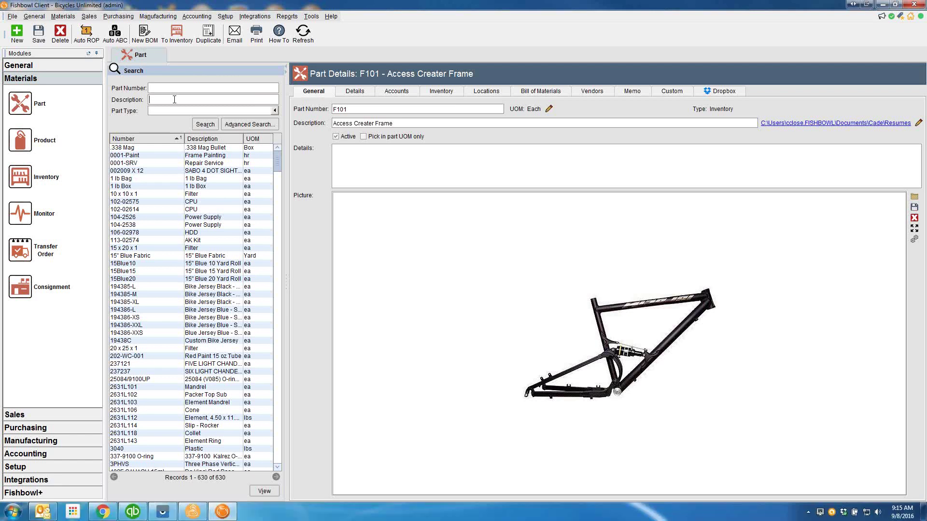
Step: Search parts for 'bike', select BB2001 Mountain Bike and show its Serial Number tracking
text(bike)
key(Return)
click(149, 212)
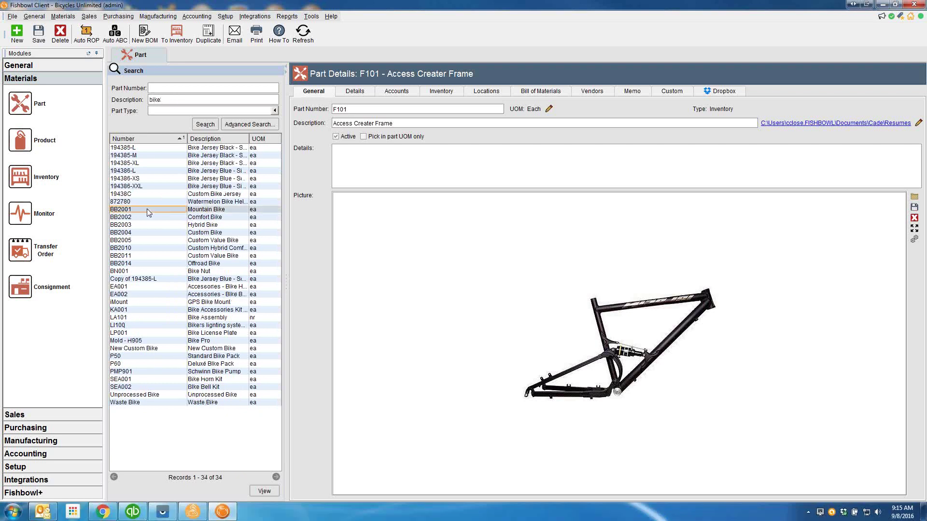
click(356, 91)
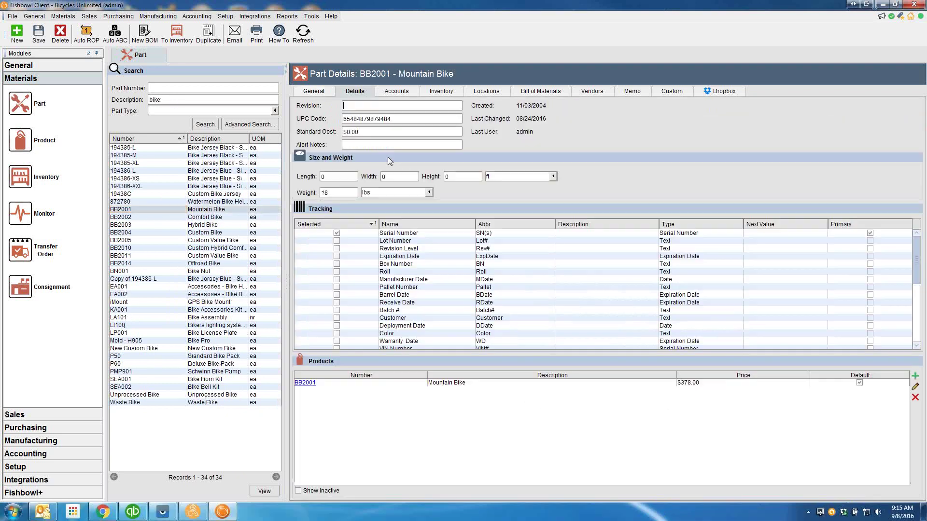
click(402, 235)
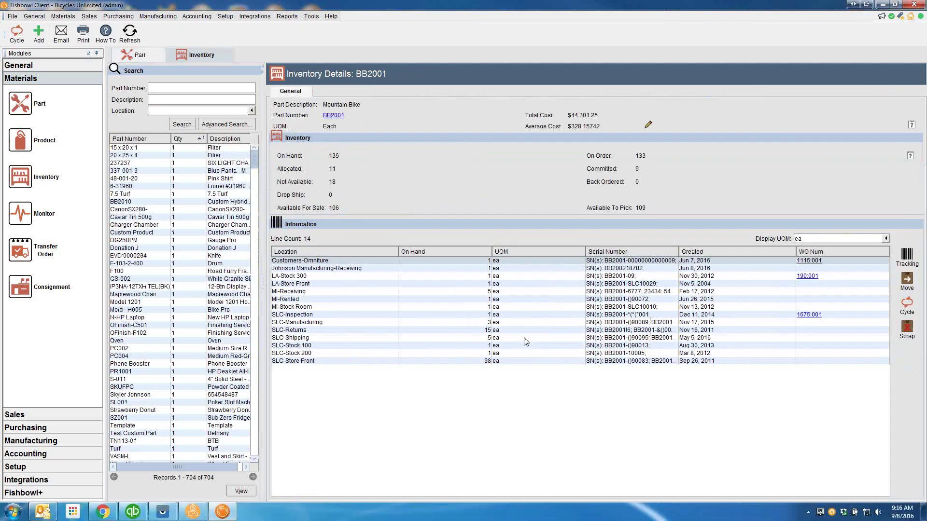
Step: Review BB2001's serial numbers held in SLC-Returns, then return to its part record
double_click(622, 332)
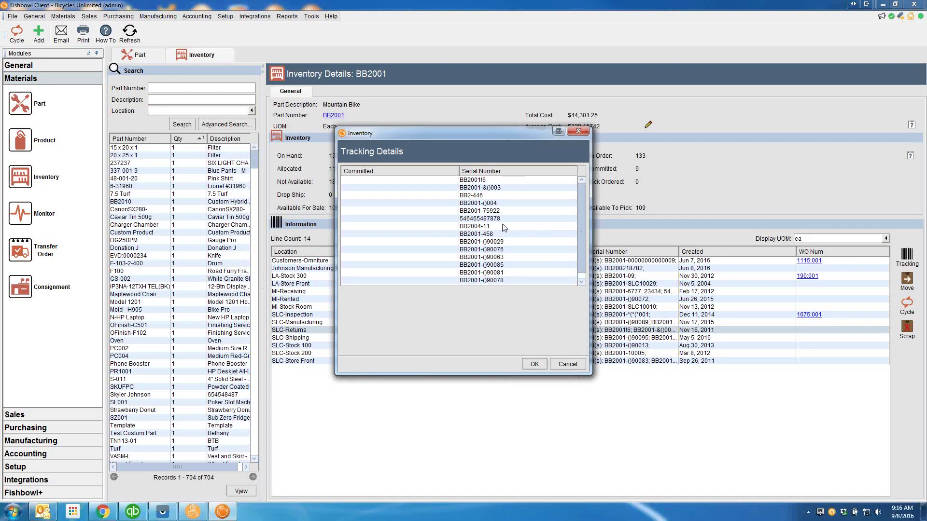
click(578, 132)
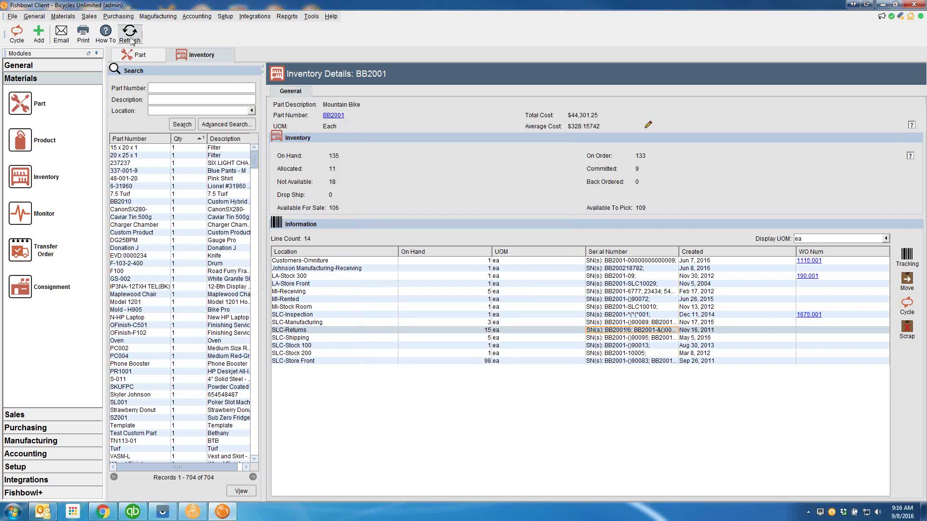
click(135, 56)
Step: Replace the 'bike' description search with 'granola' and open Granola Power Bar PB3002
click(318, 94)
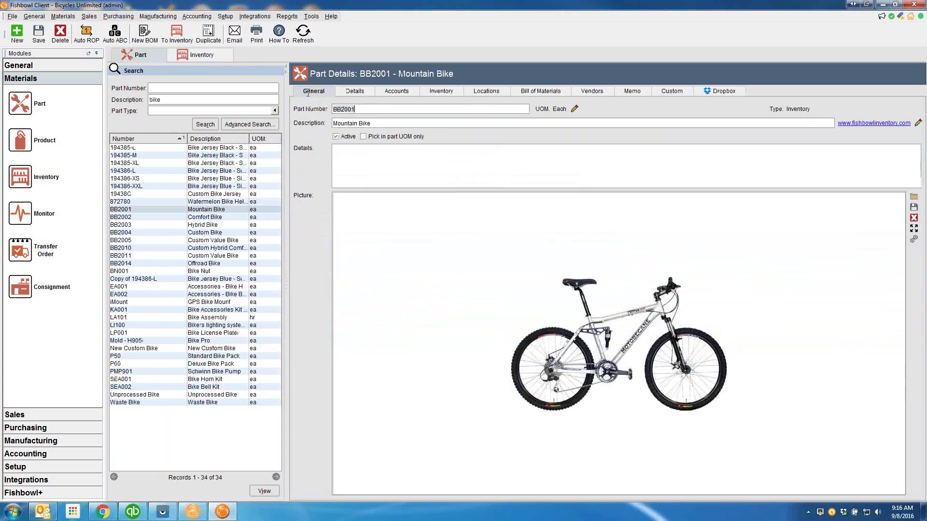
double_click(161, 100)
text(granola)
key(Return)
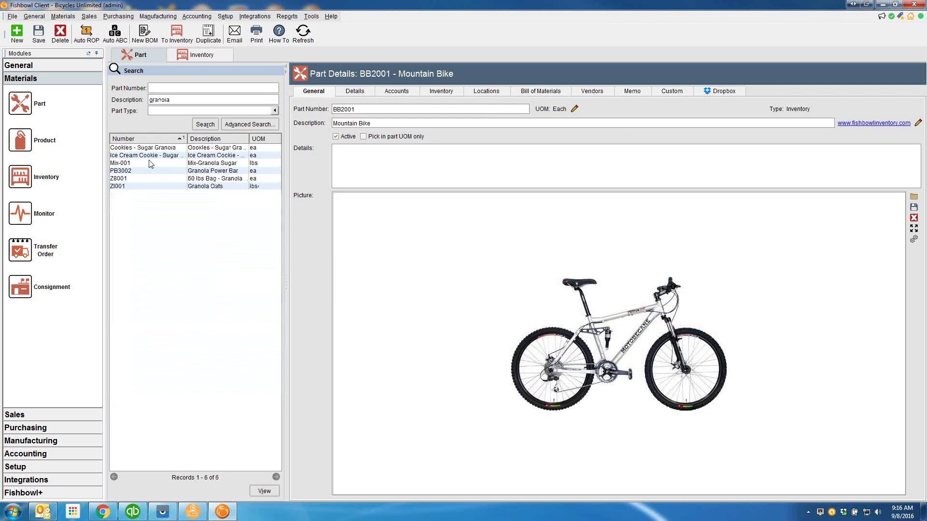
click(145, 171)
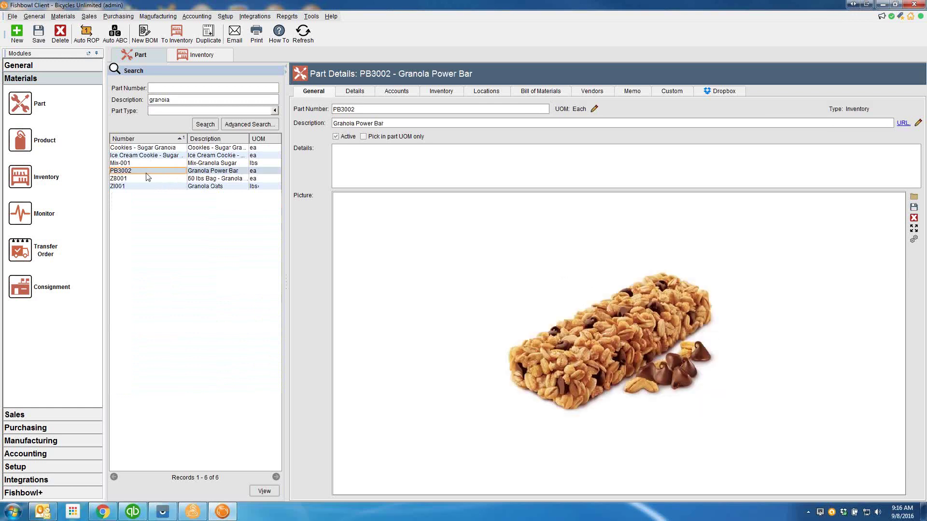
Step: Show PB3002's details with its Lot Number and Expiration Date tracking entries
click(353, 91)
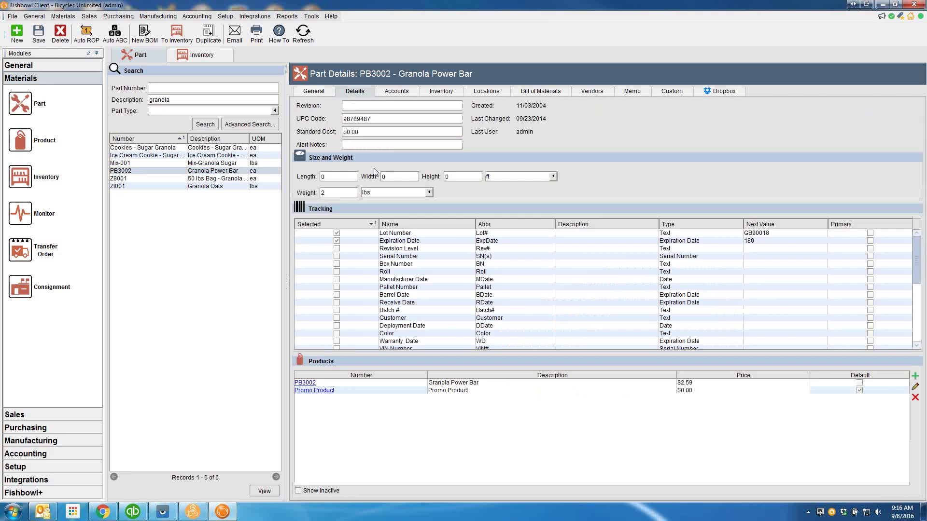
click(396, 235)
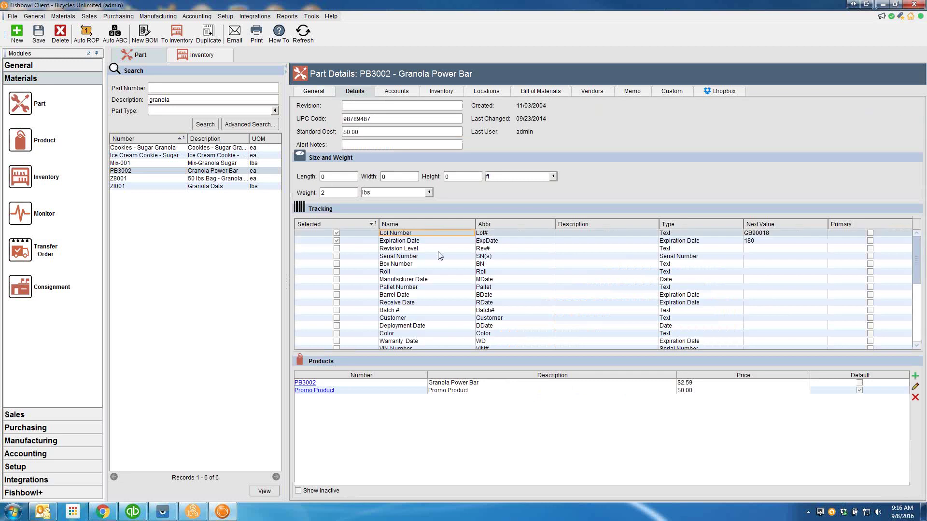
click(406, 242)
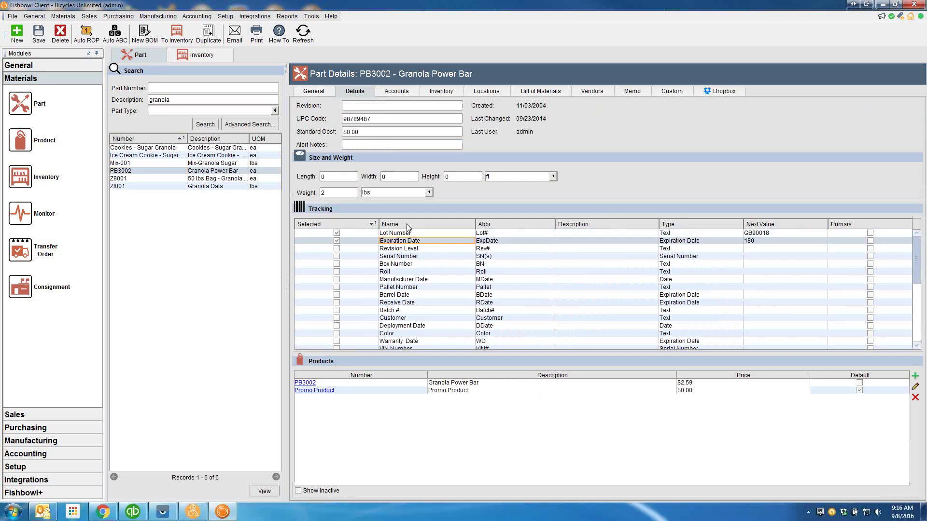
scroll(426, 295, down, 2)
scroll(426, 294, down, 3)
scroll(424, 297, up, 5)
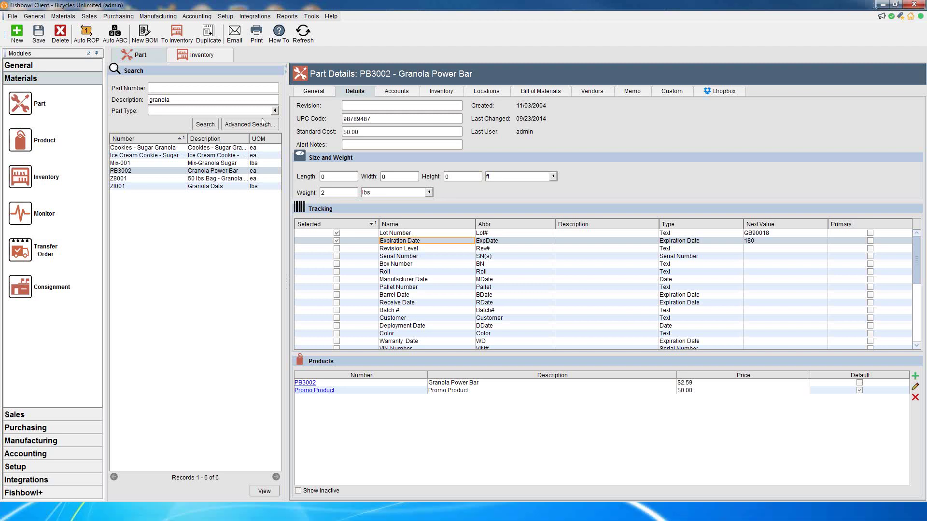
Step: Browse PB3002's on-hand inventory by lot and expiration date
click(177, 34)
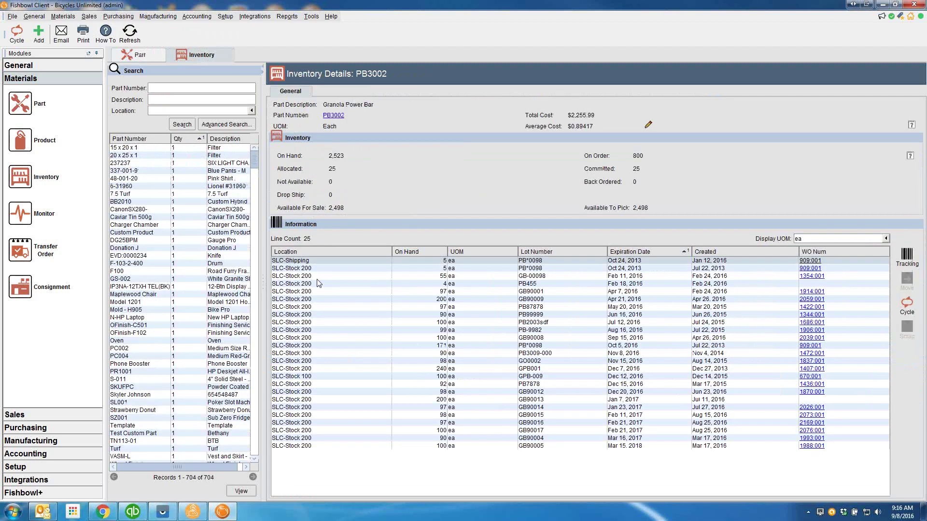
click(310, 277)
drag(310, 284, 310, 385)
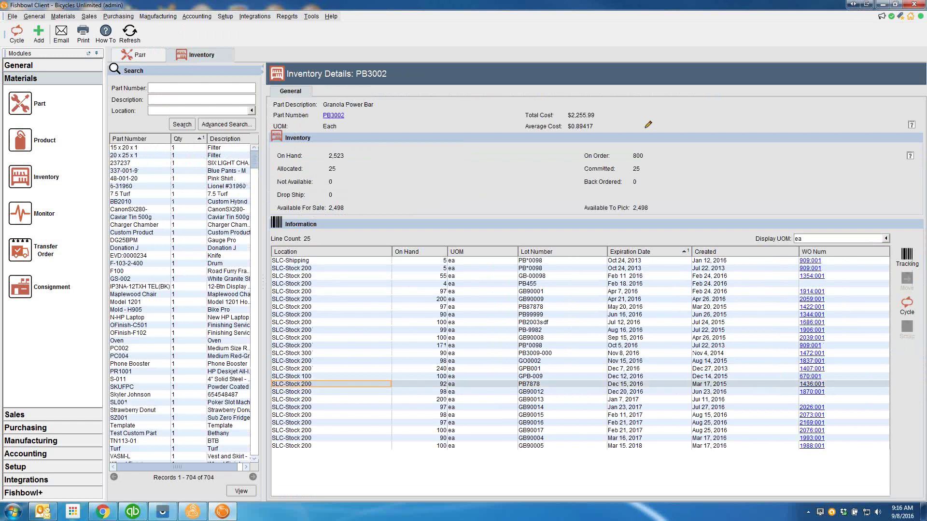
mouse_move(551, 237)
mouse_down()
mouse_move(485, 263)
mouse_move(549, 238)
mouse_move(619, 226)
mouse_up()
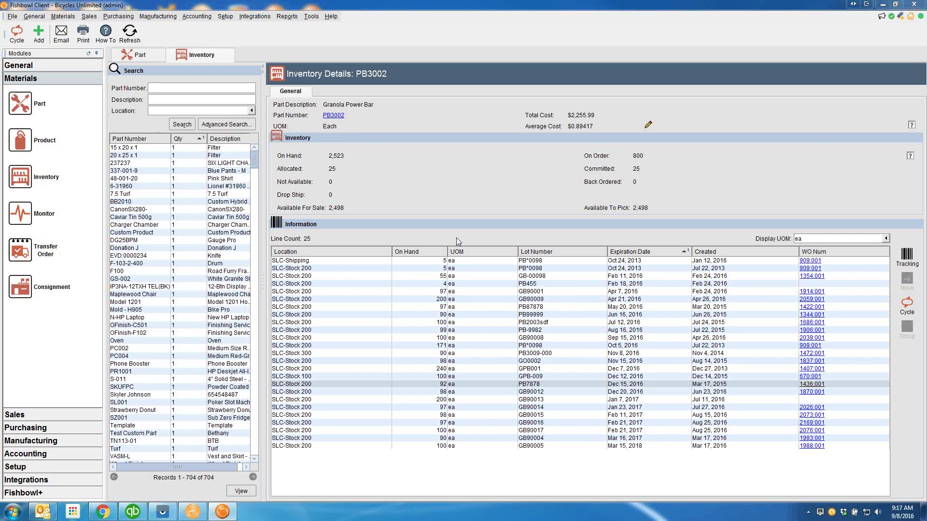
Step: Return to PB3002's General part record and clear the 'granola' search to list all 630 parts
click(139, 57)
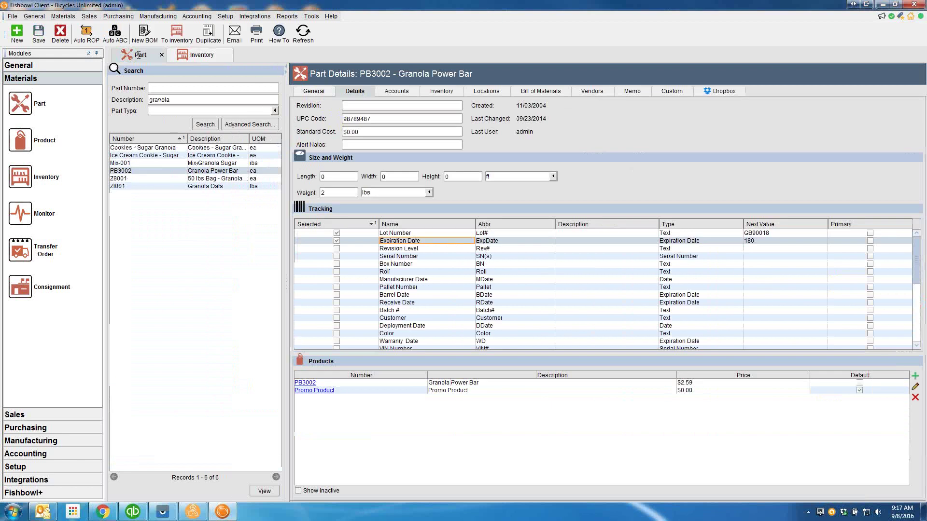
click(314, 92)
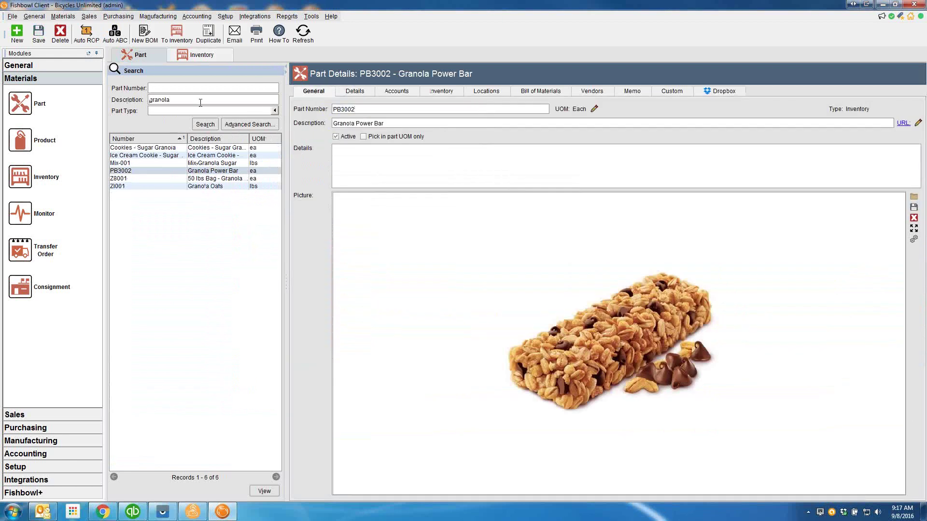
key(ctrl+a)
key(BackSpace)
key(Return)
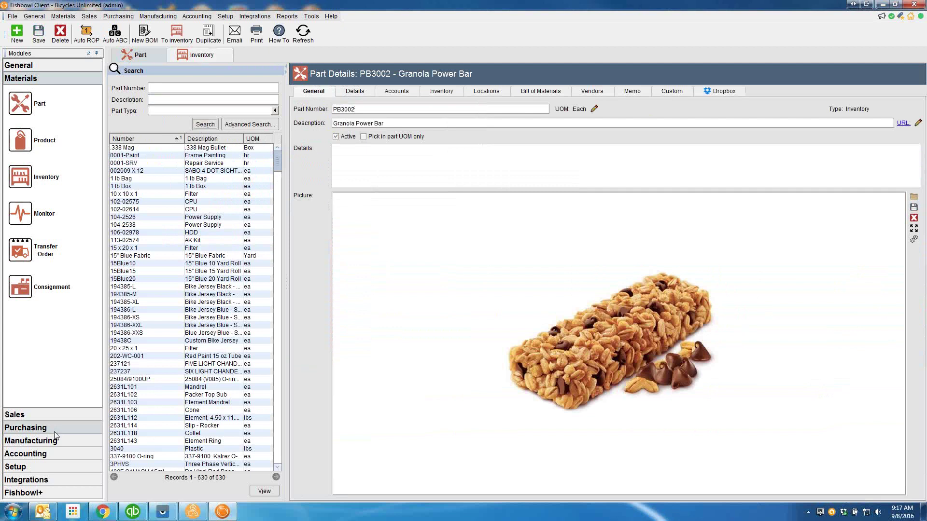
Step: Check stock levels in the Monitor, then go to Purchase Order in the Purchasing group
click(50, 215)
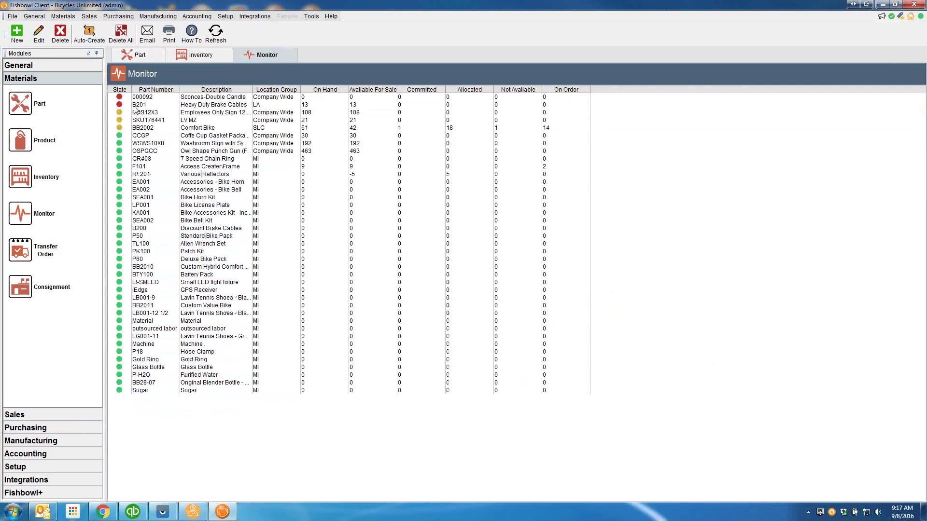
click(60, 427)
click(66, 128)
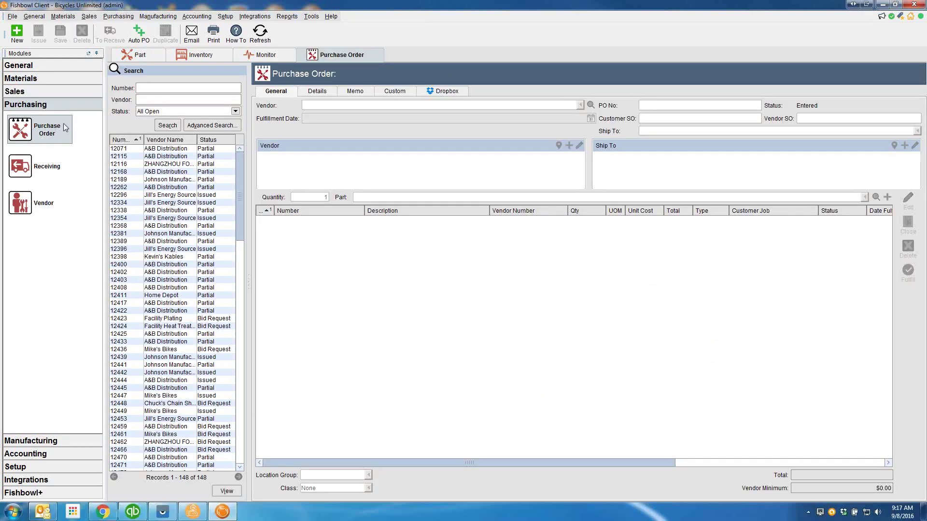
Step: Glance at the Auto PO wizard, then create a purchase order to A&B Distribution for B201 Heavy Duty Brake Cables
click(138, 34)
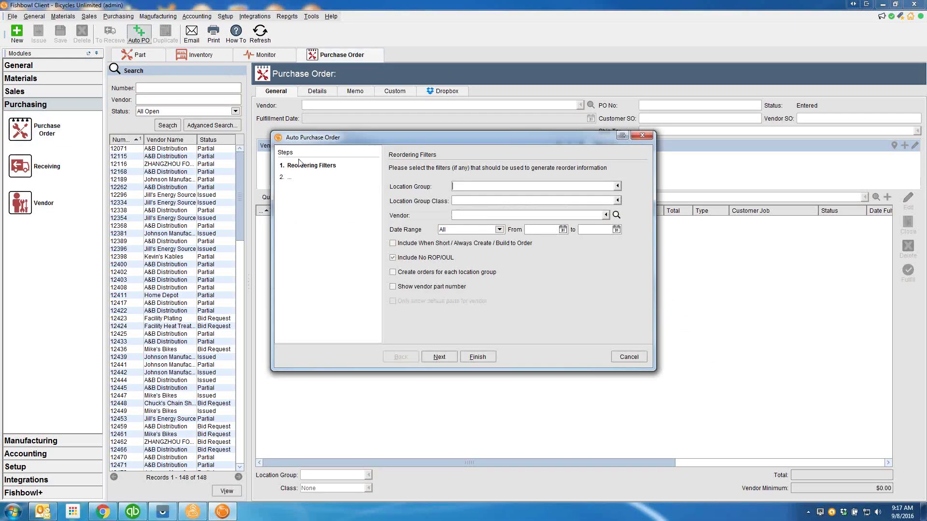
click(642, 135)
click(17, 33)
click(323, 105)
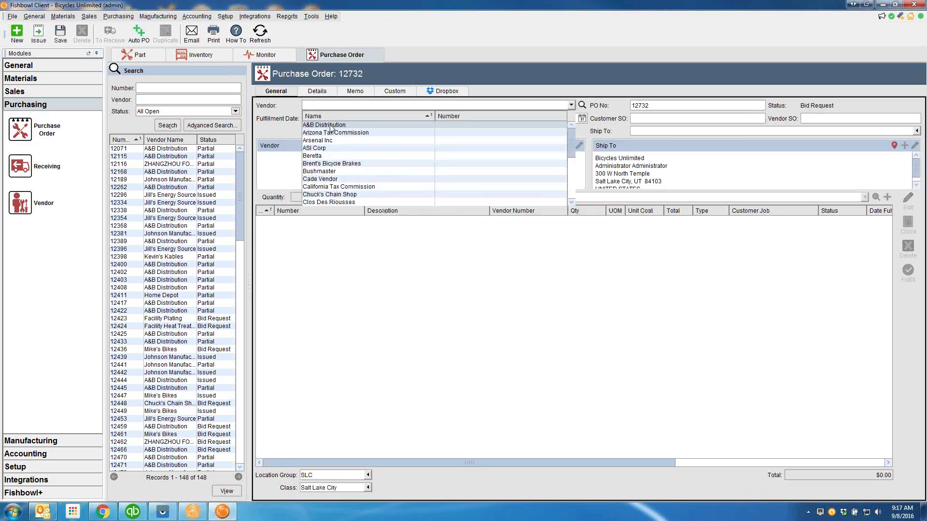
click(331, 125)
click(387, 197)
text(b2)
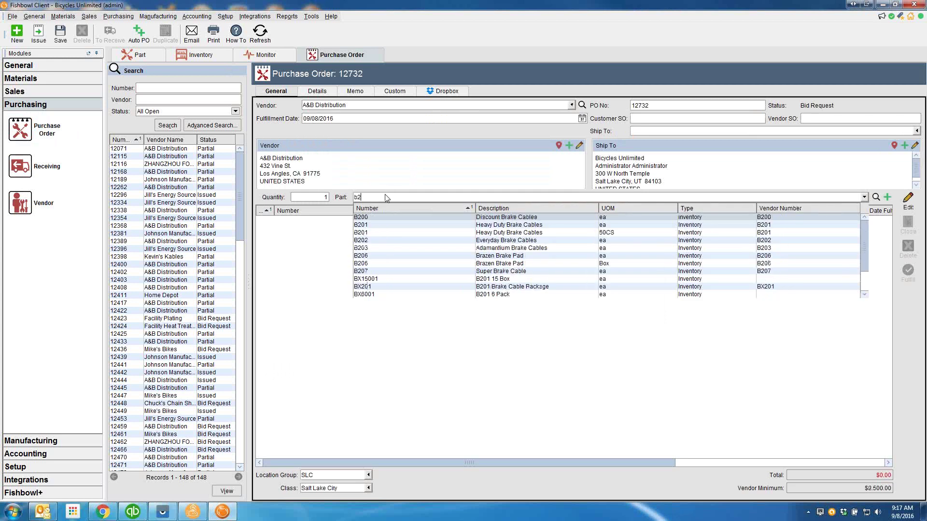
click(371, 225)
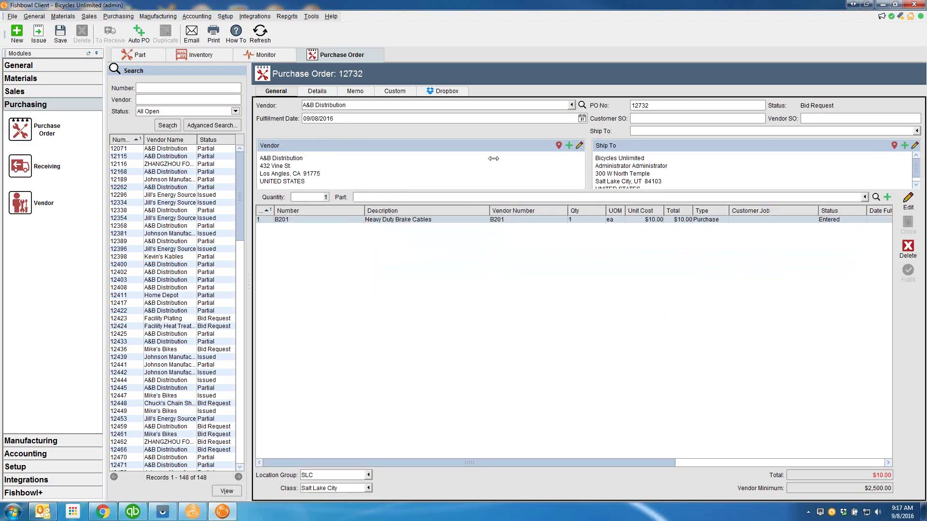
Step: Issue purchase order 12732, accepting the vendor minimum warning
click(39, 33)
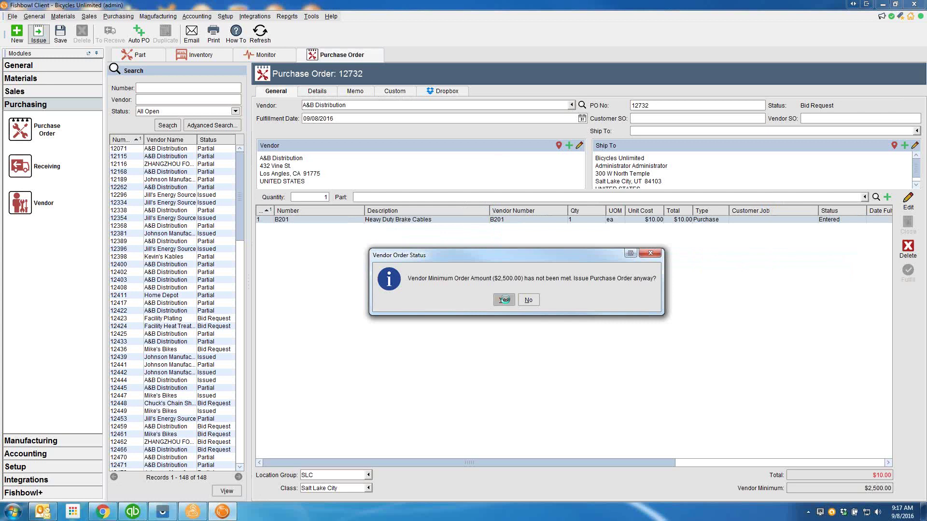
click(502, 301)
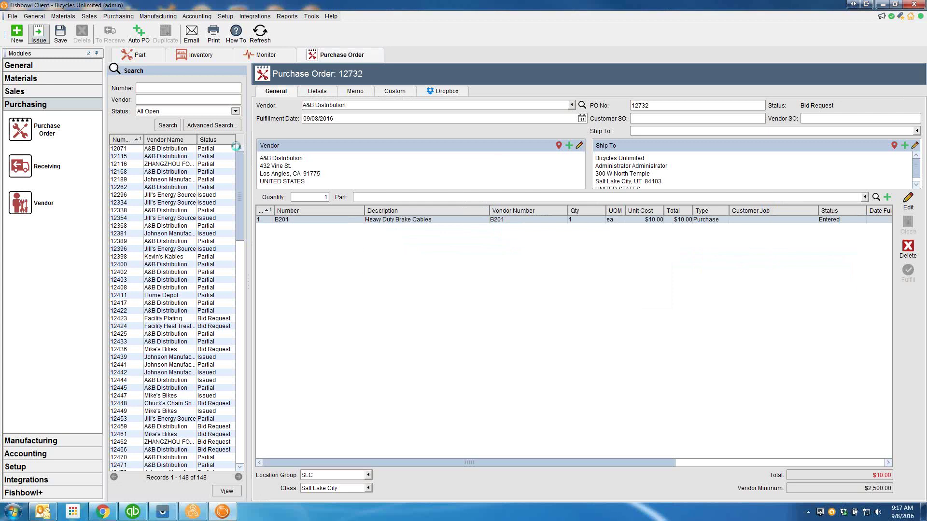
click(12, 16)
click(34, 76)
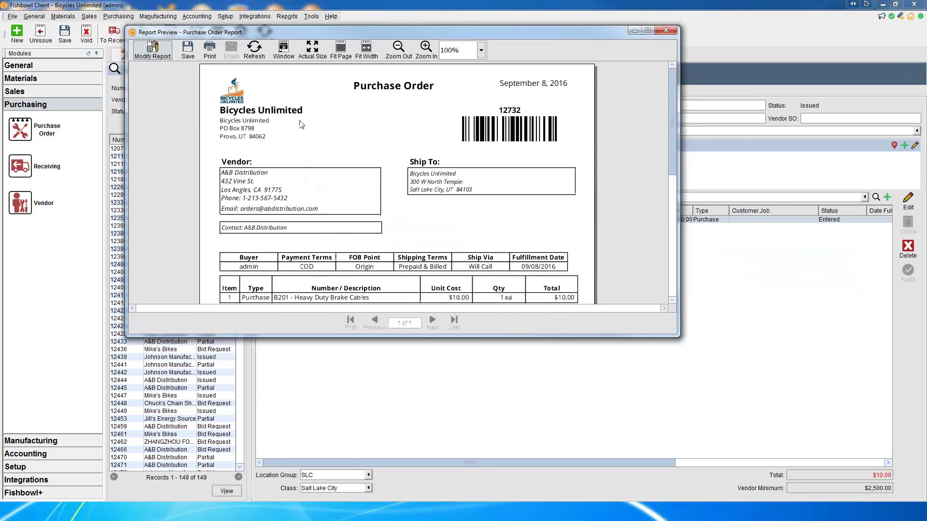
drag(679, 336, 651, 453)
drag(645, 294, 546, 164)
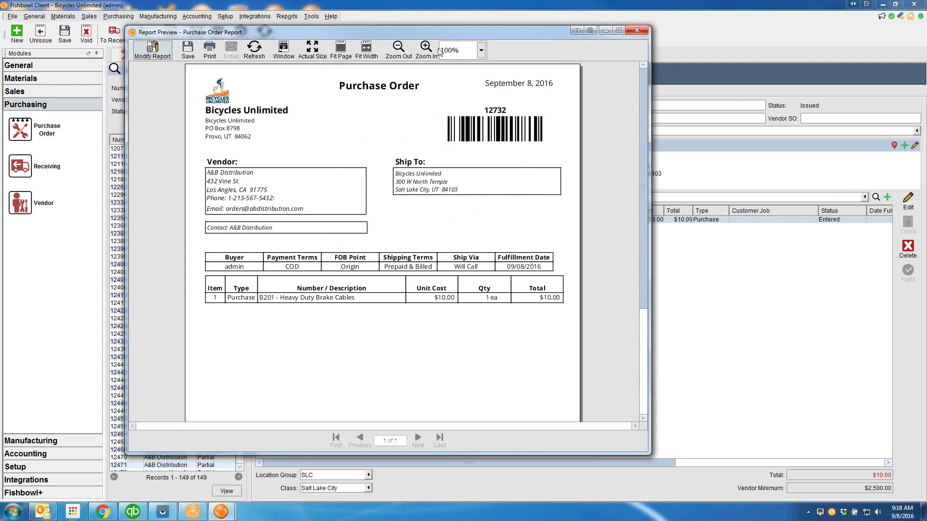
click(633, 30)
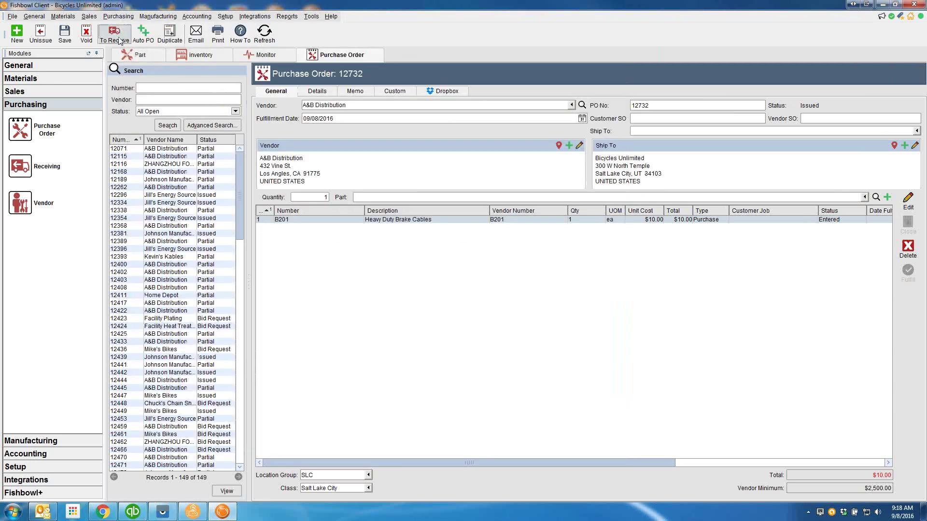
Step: Receive PO 12732's B201 line into SLC-Stock 100, checking open orders waiting on it
click(119, 40)
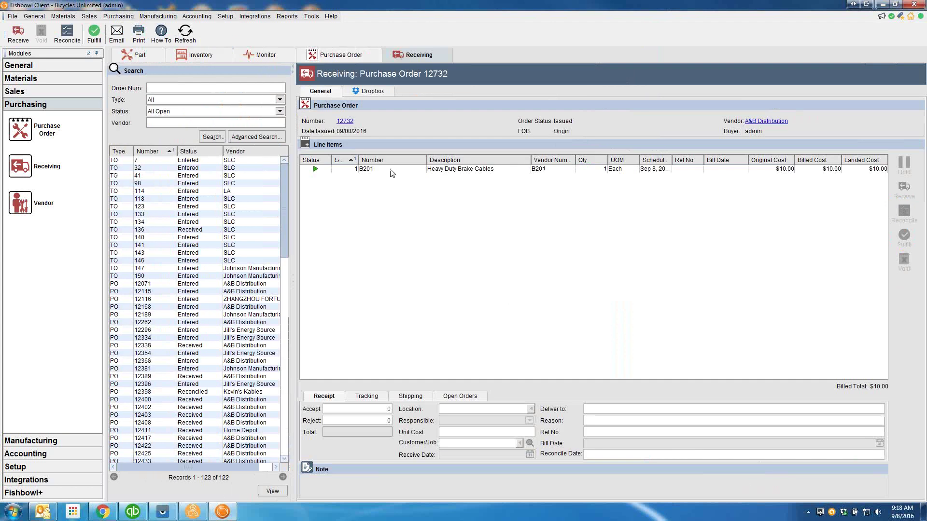
click(391, 170)
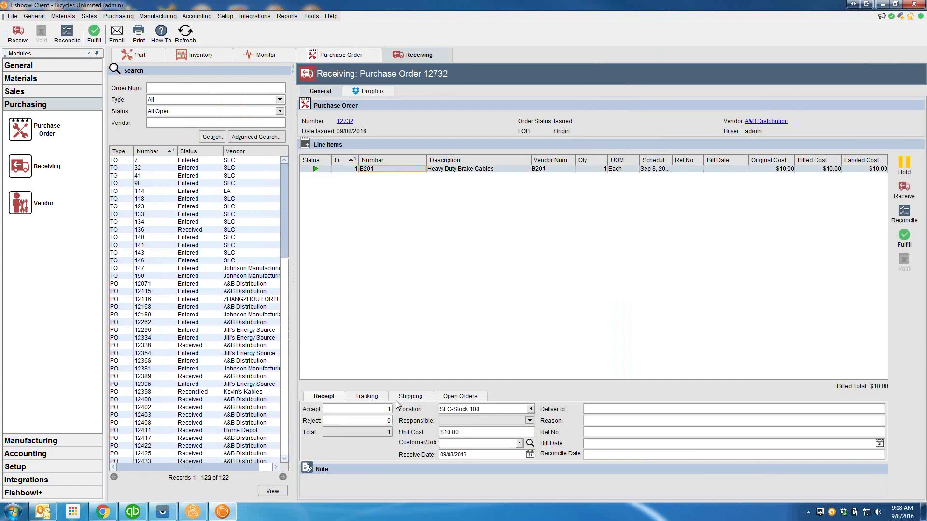
click(466, 398)
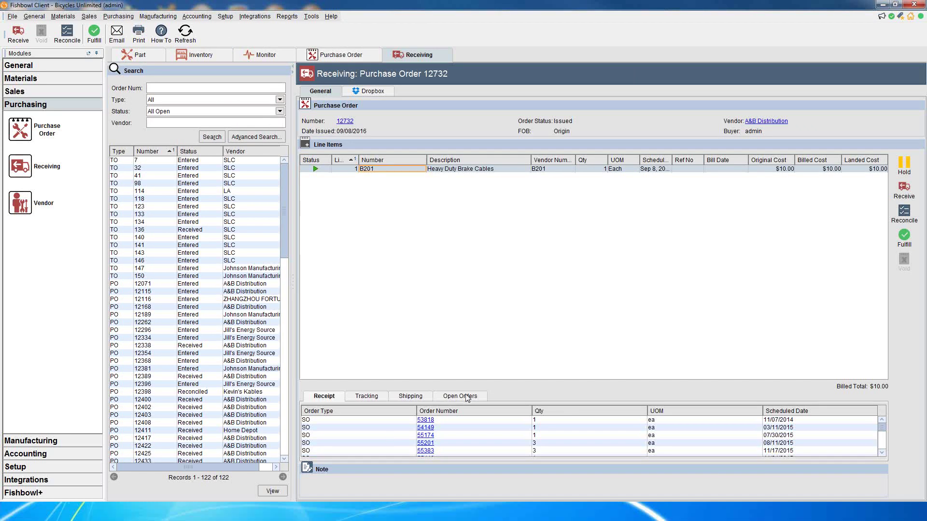
click(331, 397)
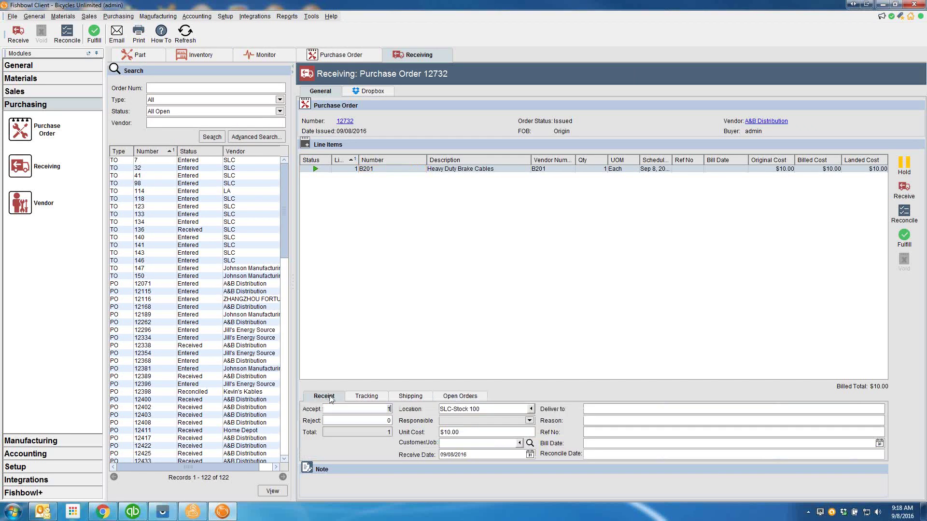
Step: View PB3002's costing details ($0.89417 average, $2,255.99 total) and close them
click(198, 56)
click(911, 124)
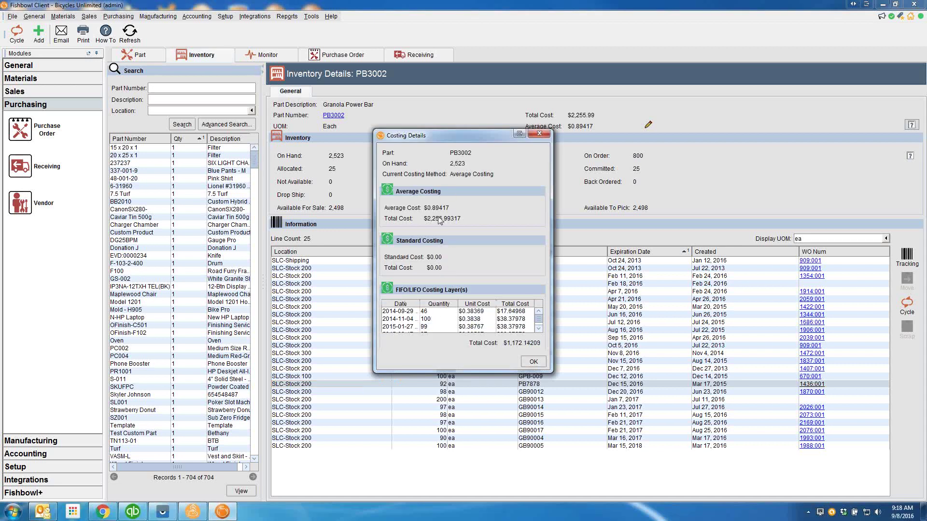
click(543, 135)
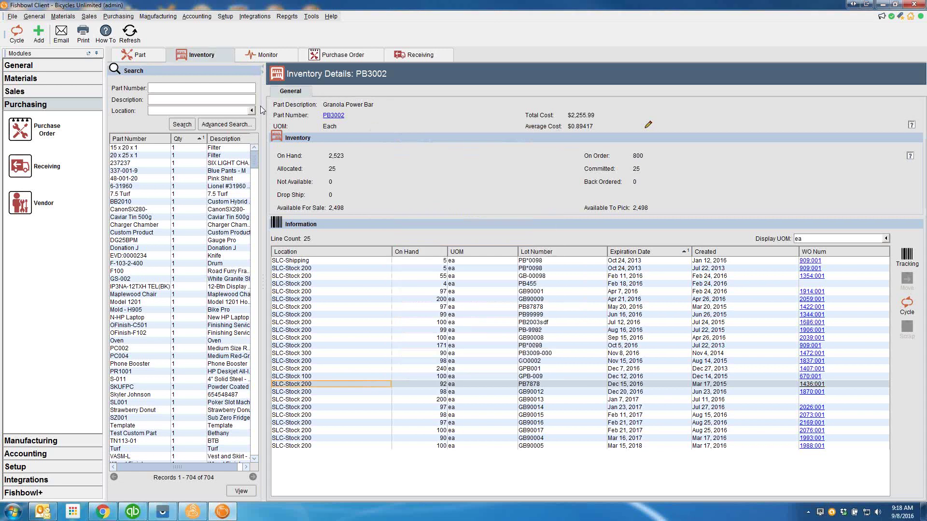
click(69, 94)
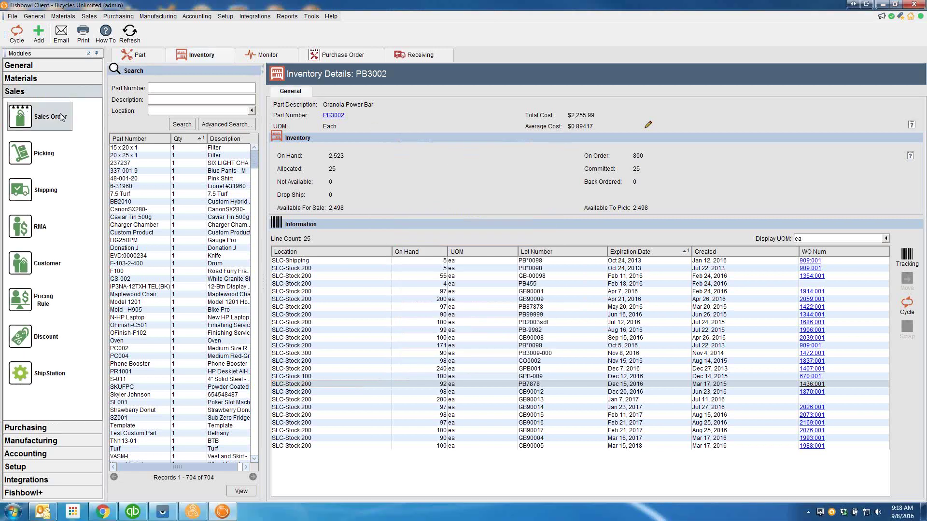
Step: Start new sales order 56004 for Allan's Raceway and preview the customer's purchase history
click(62, 117)
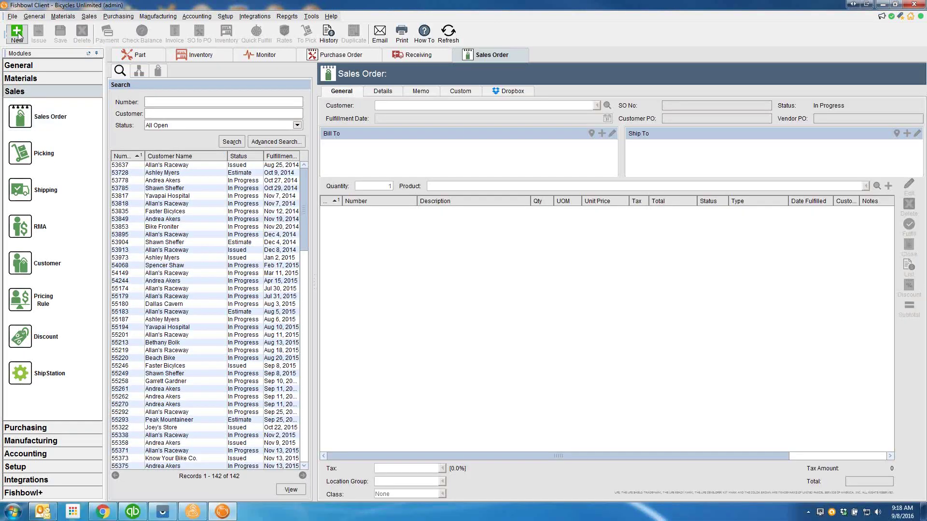
click(17, 34)
text(a)
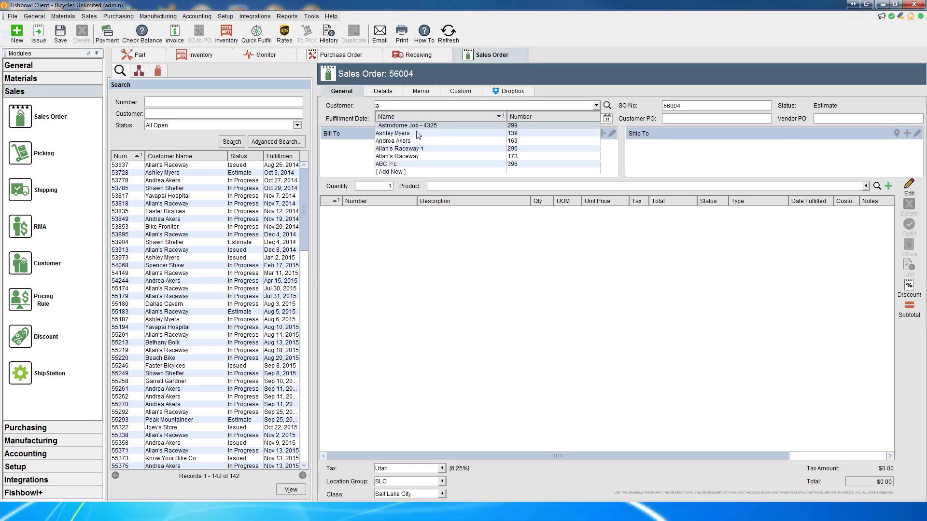
click(409, 134)
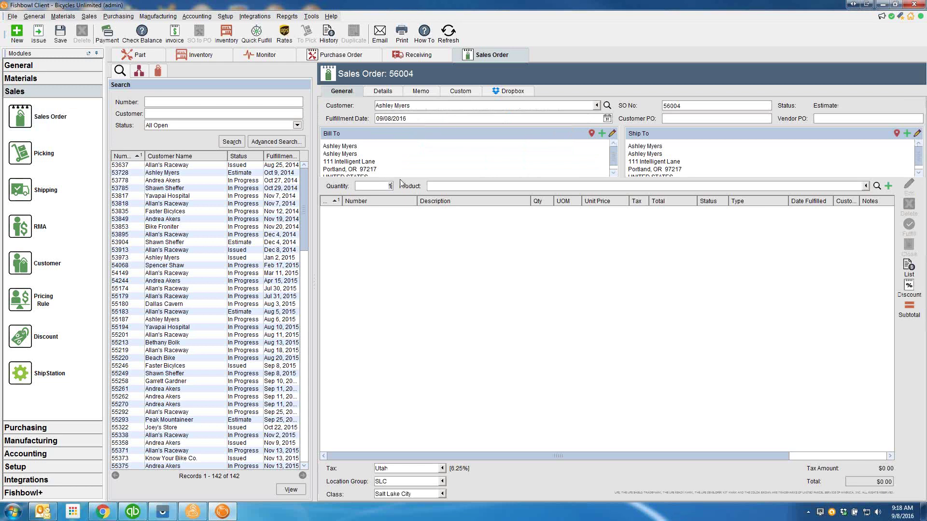
text(a)
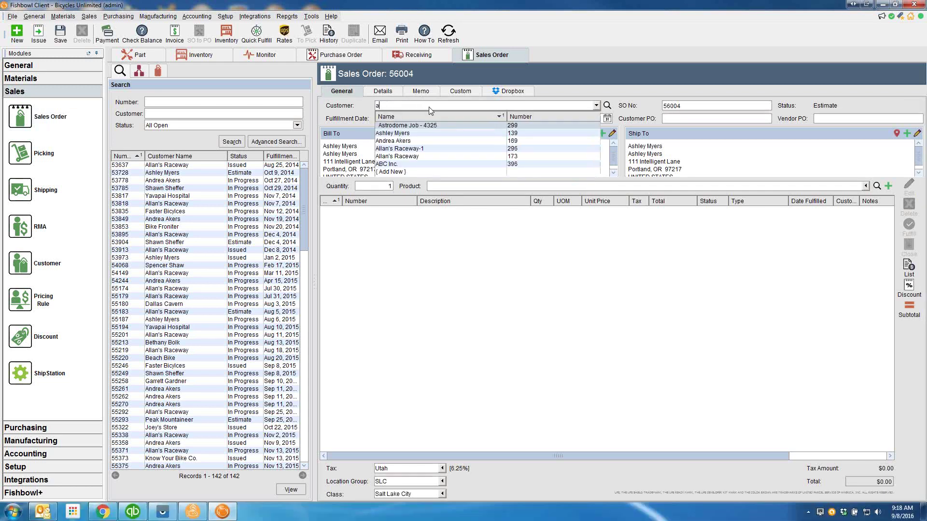
click(414, 157)
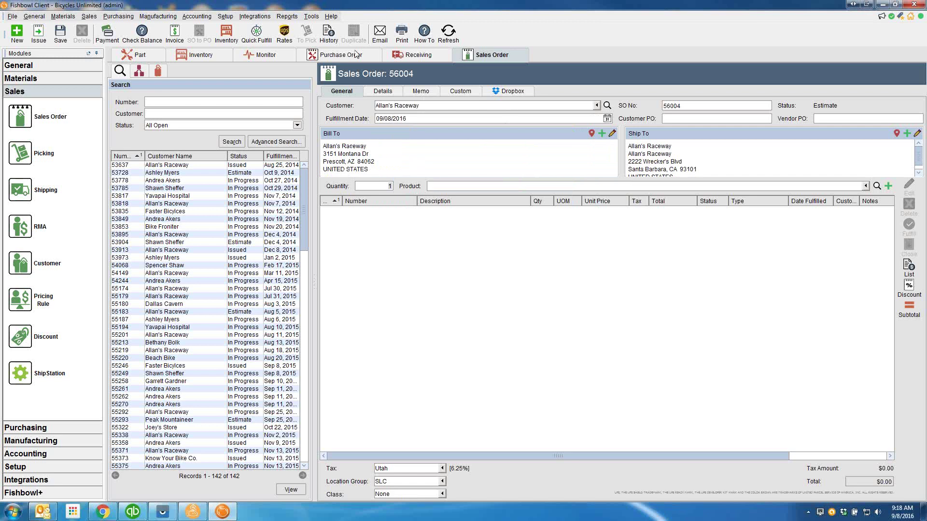
click(335, 38)
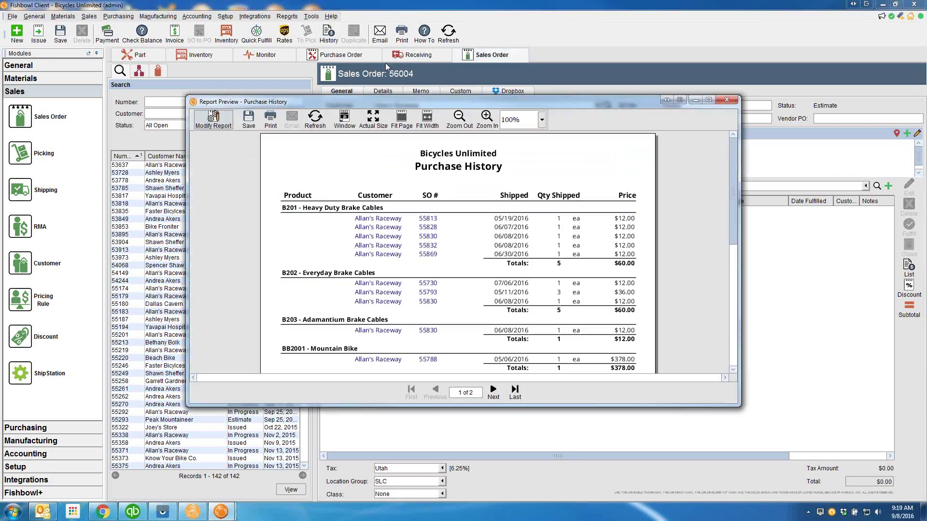
click(726, 100)
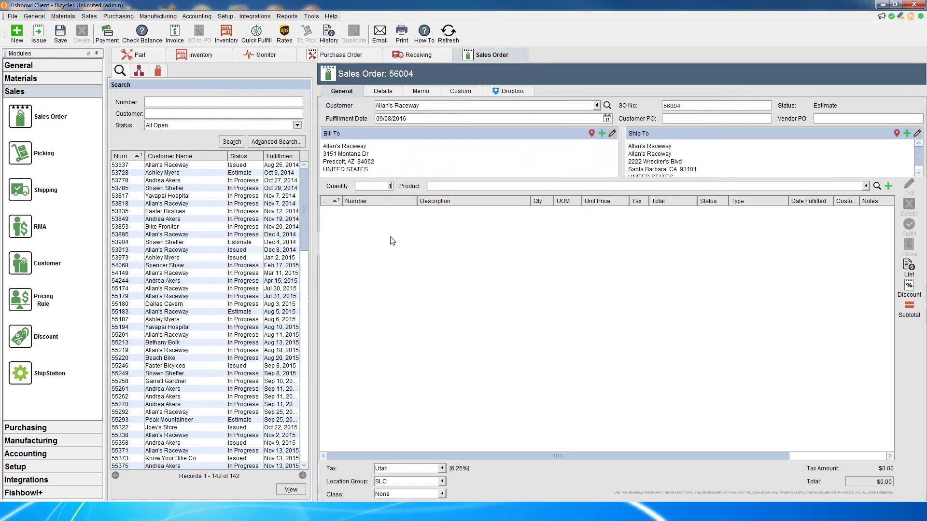
Step: In SalesPoint, ring up B201 Heavy Duty Brake Cables, then close without saving order 56003
click(193, 515)
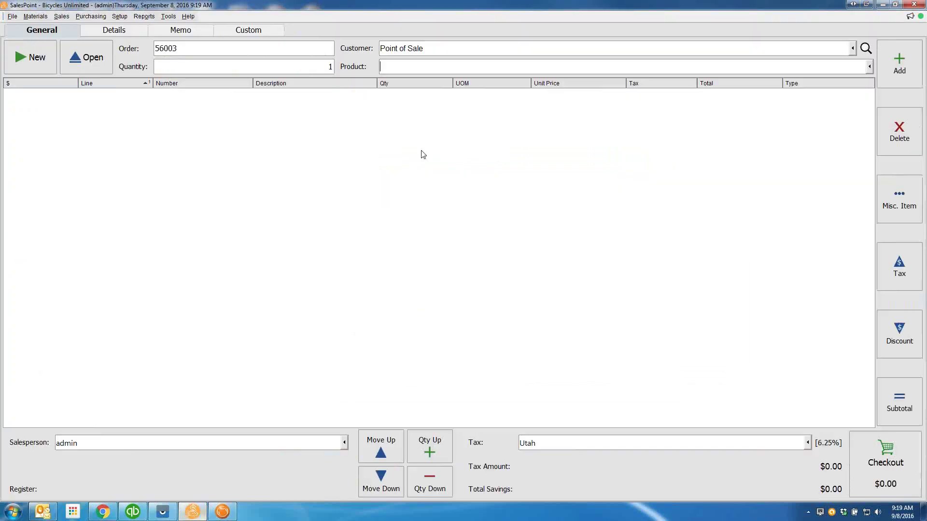
click(412, 67)
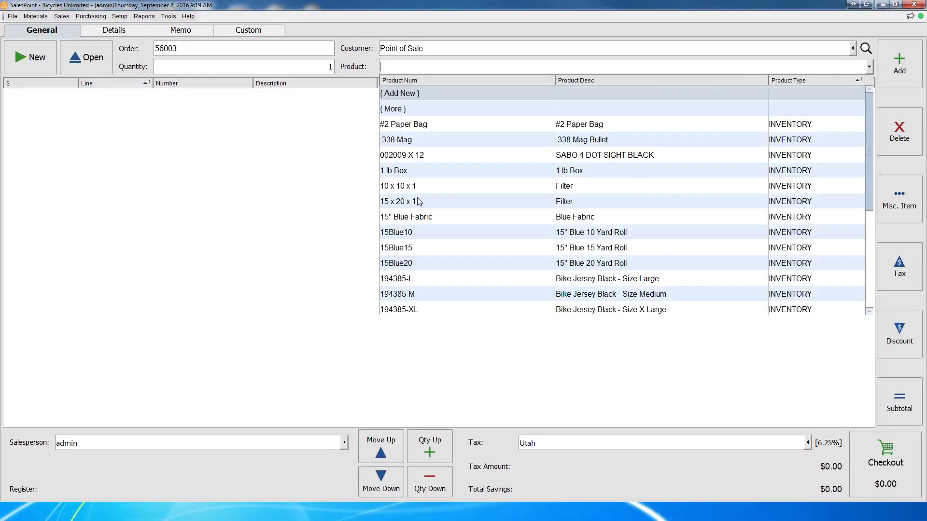
click(405, 63)
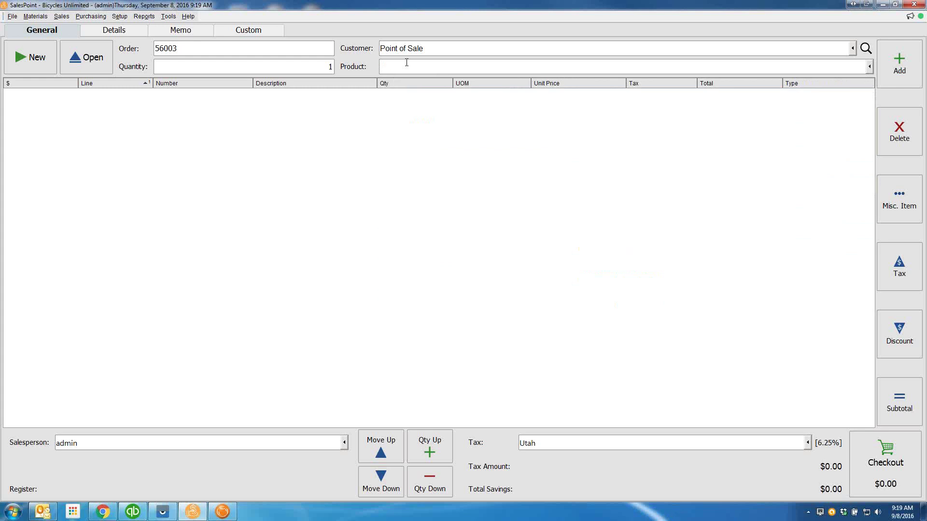
click(406, 63)
text(b2)
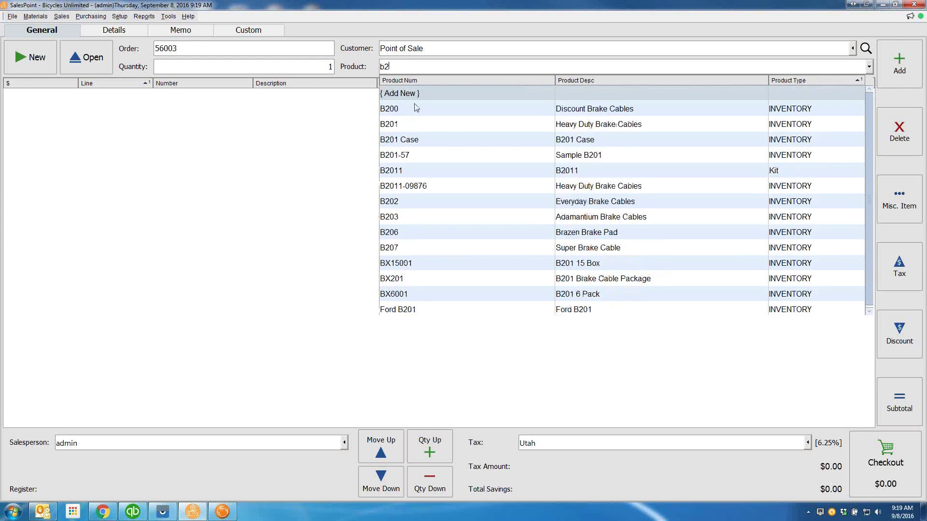
click(408, 125)
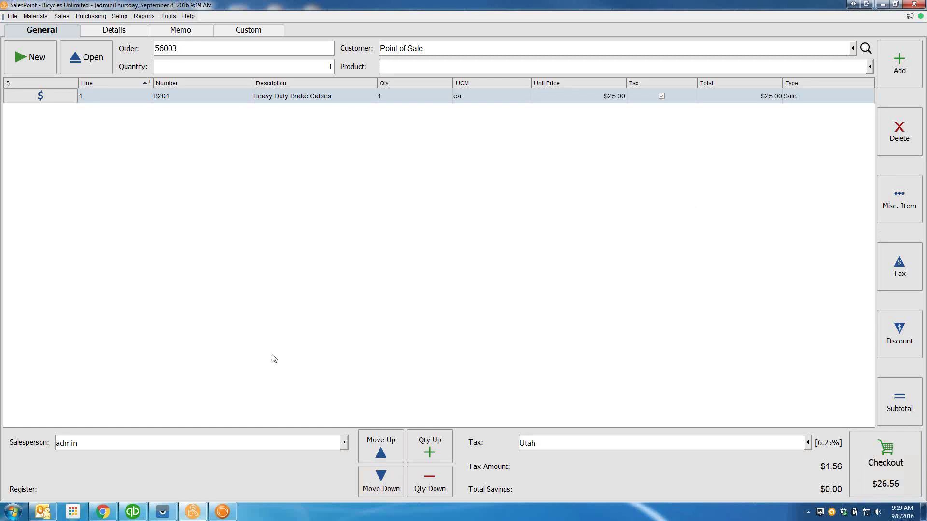
click(273, 429)
click(462, 269)
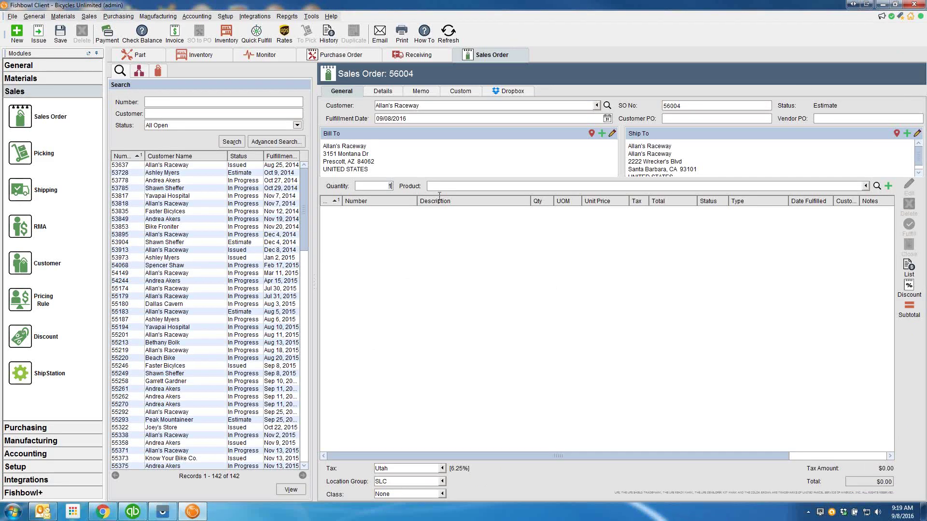
Step: Browse the Product tree's Bike Parts, Chains and Chain Rings categories
click(139, 71)
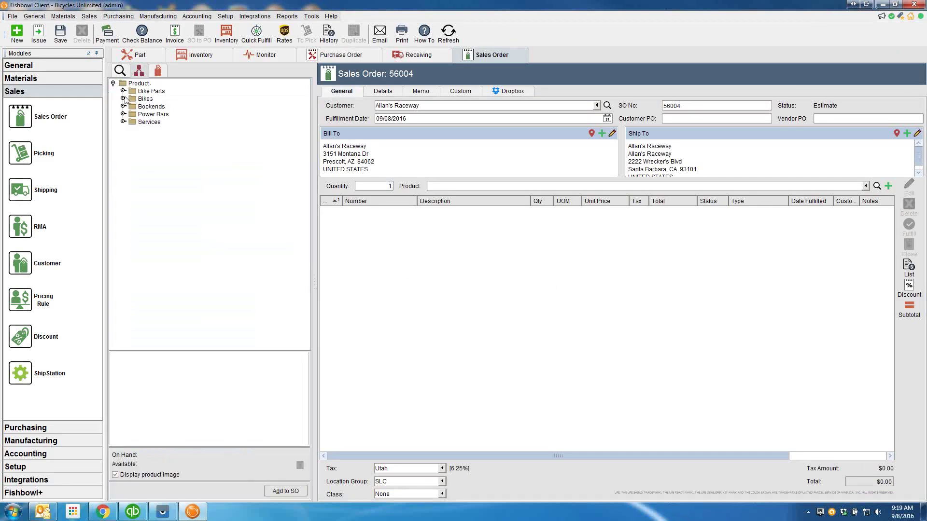
click(124, 92)
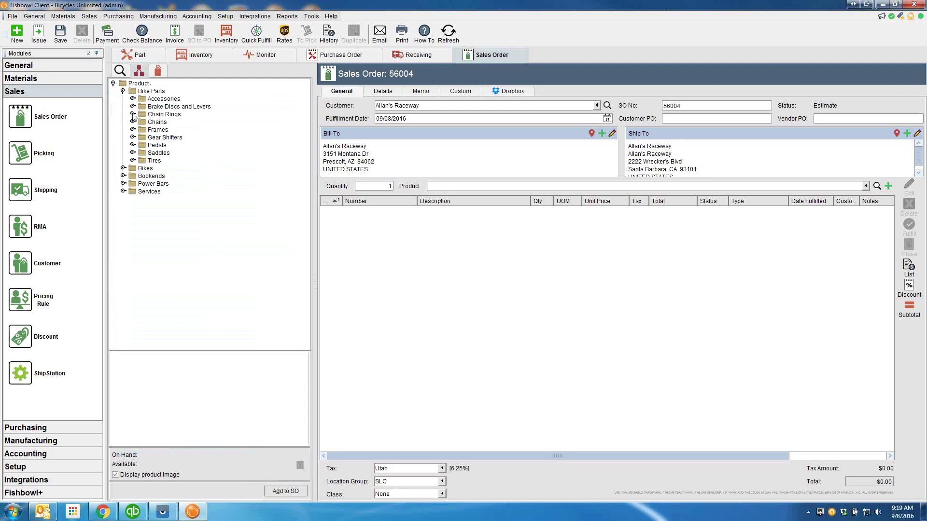
click(133, 122)
click(179, 137)
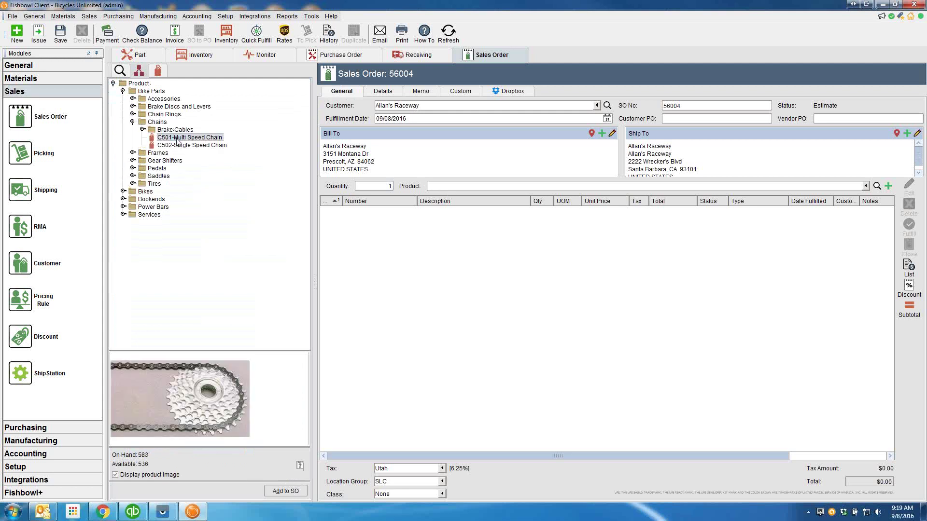
click(133, 114)
click(182, 130)
Step: Add F101 Access Creater Frame and B201 Heavy Duty Brake Cables to sales order 56004
text(f1)
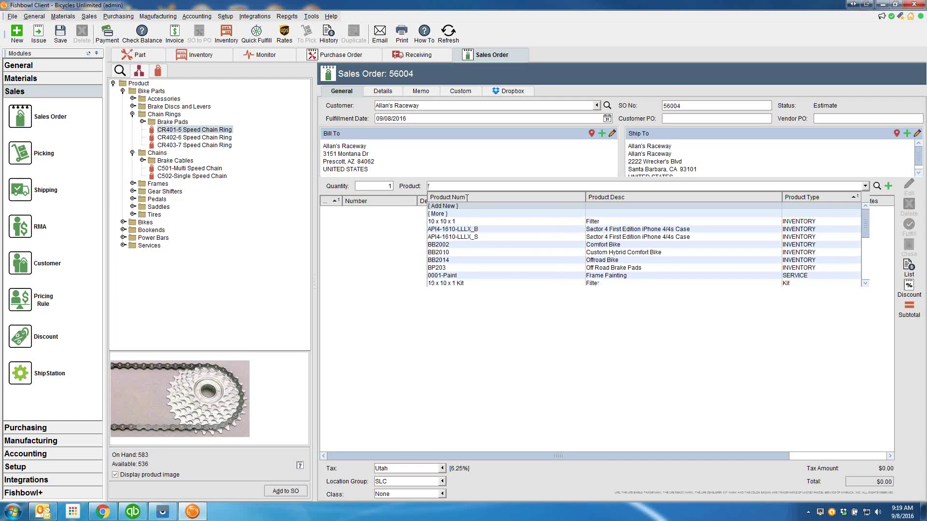
click(439, 222)
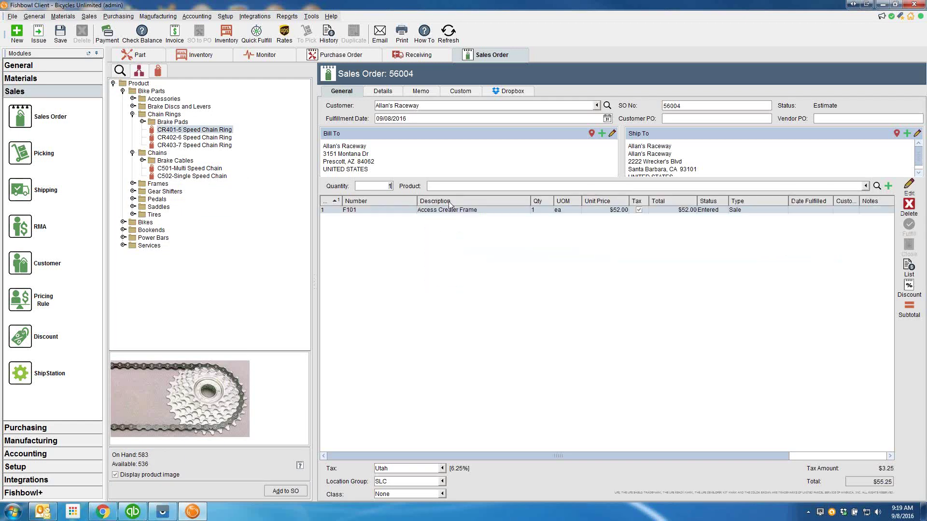
click(448, 185)
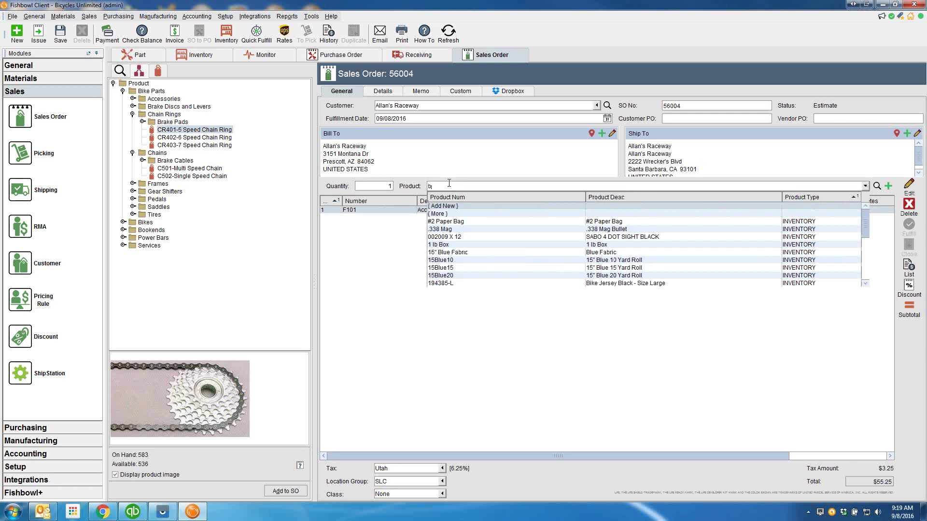
text(b2)
click(445, 223)
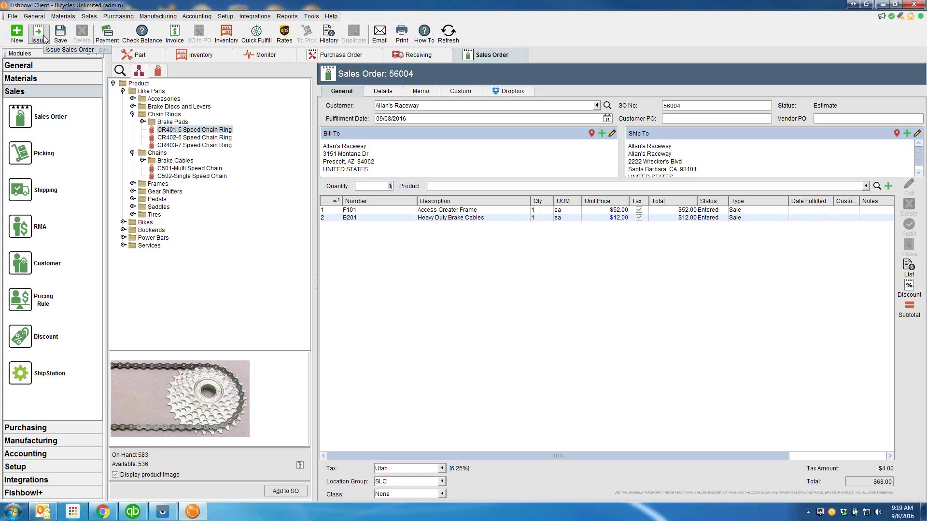
Step: Issue sales order 56004 despite the unassigned-class warning and send it to pick S56004
click(43, 36)
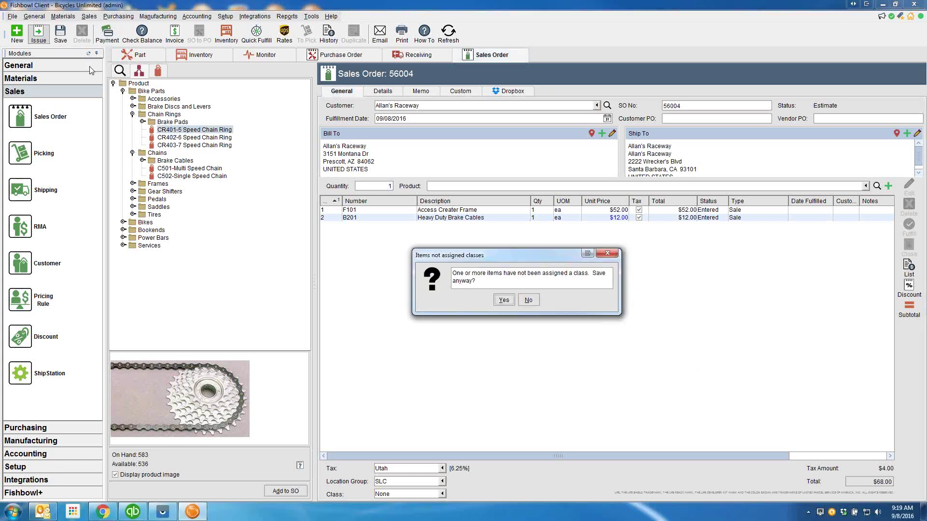
click(502, 297)
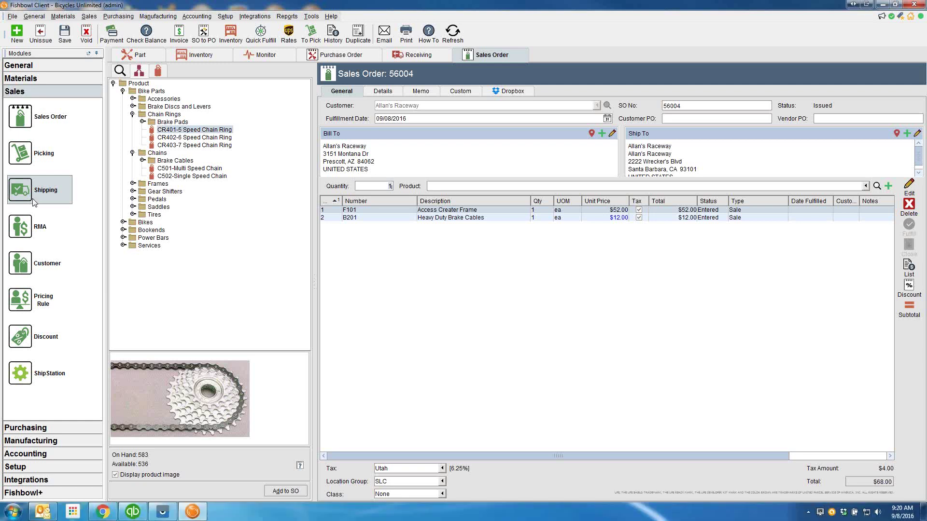
drag(314, 250, 260, 251)
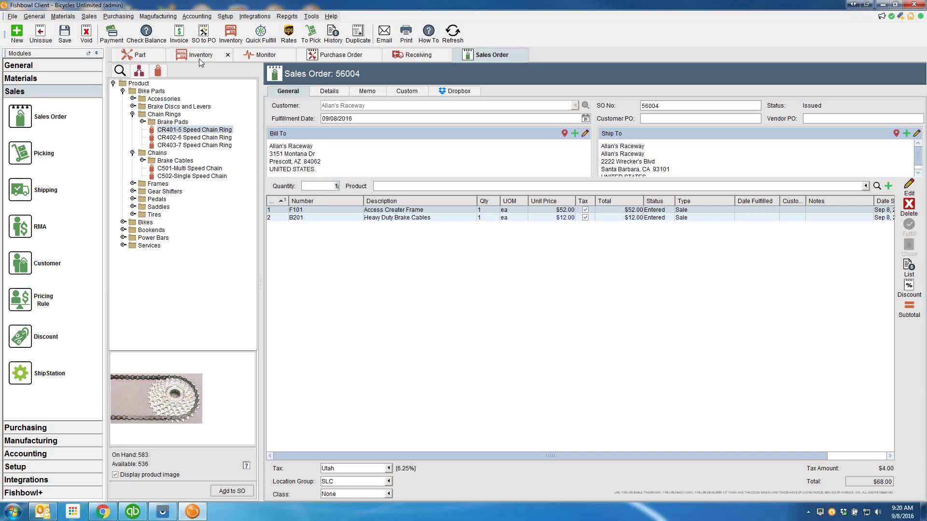
click(311, 33)
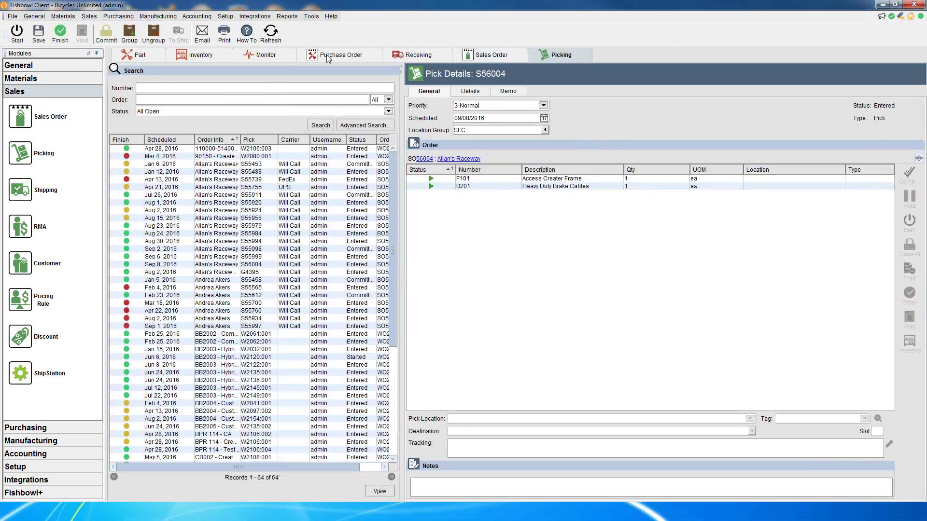
Step: Start pick S56004 and preview its pick ticket for F101 and B201
drag(400, 243, 290, 249)
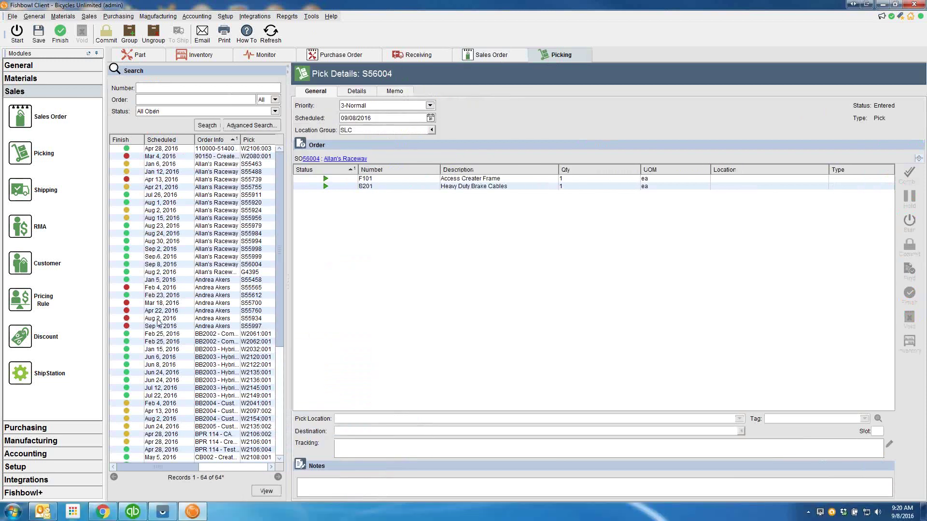
click(17, 34)
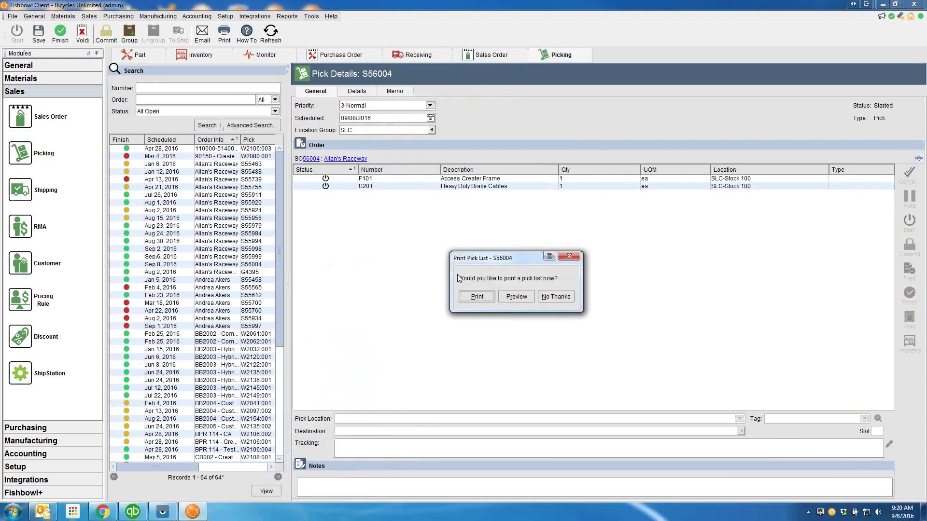
click(514, 296)
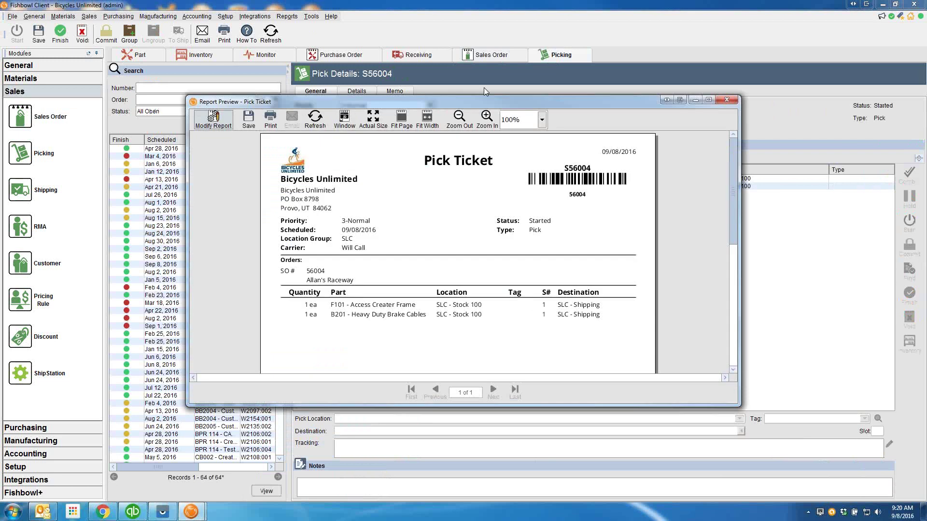
drag(464, 102, 364, 49)
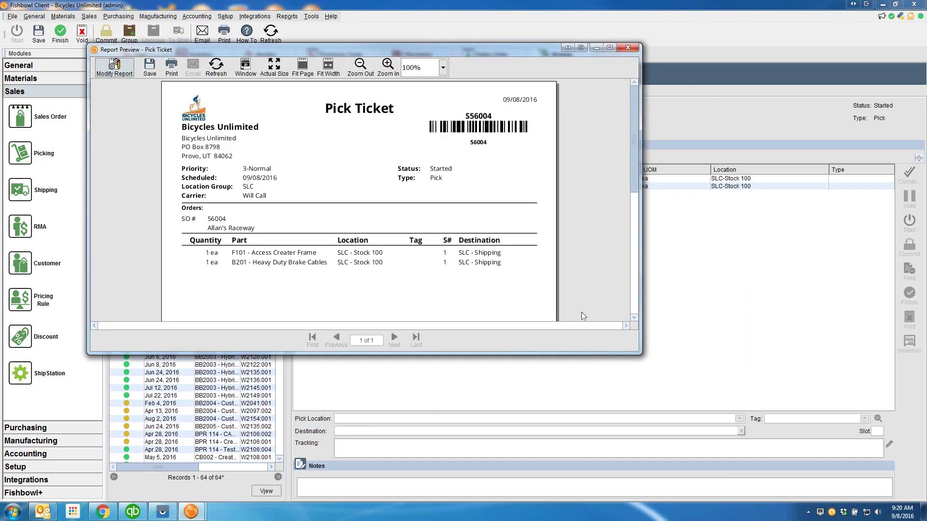
click(627, 47)
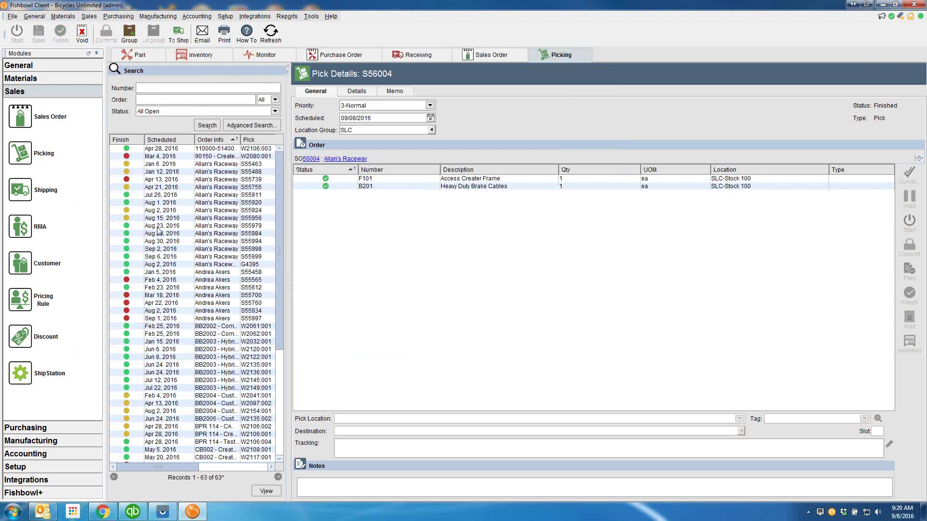
click(178, 34)
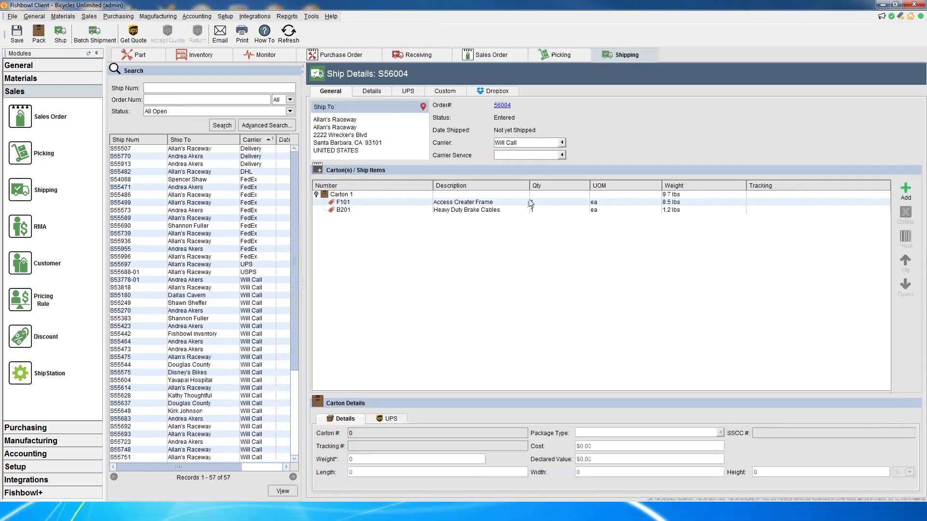
click(561, 142)
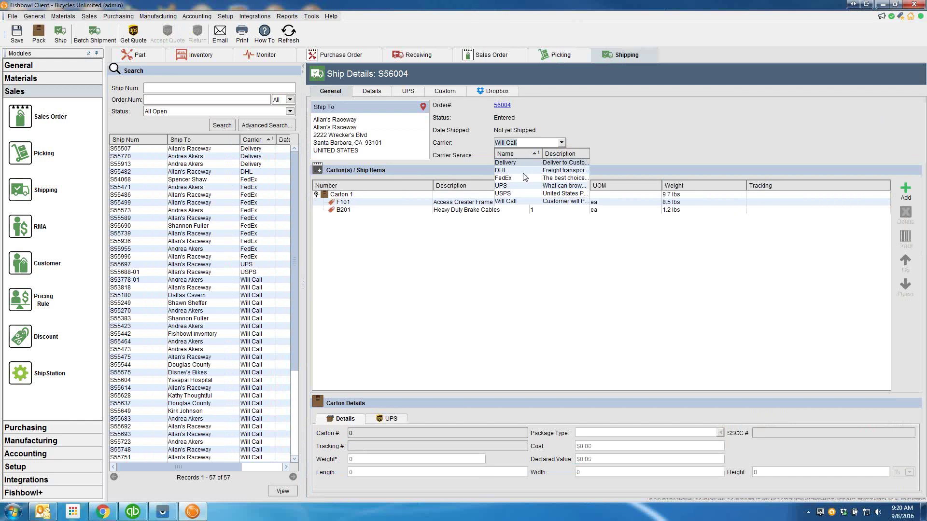
click(555, 274)
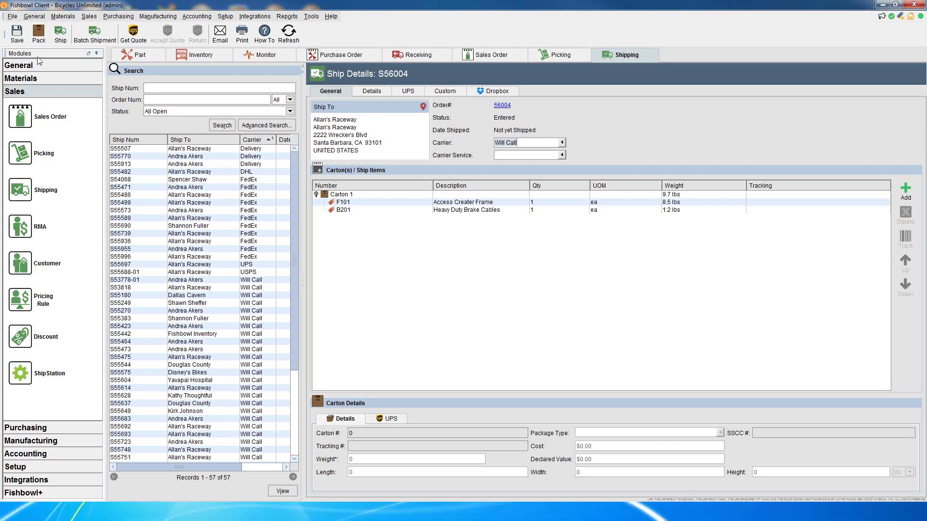
click(201, 219)
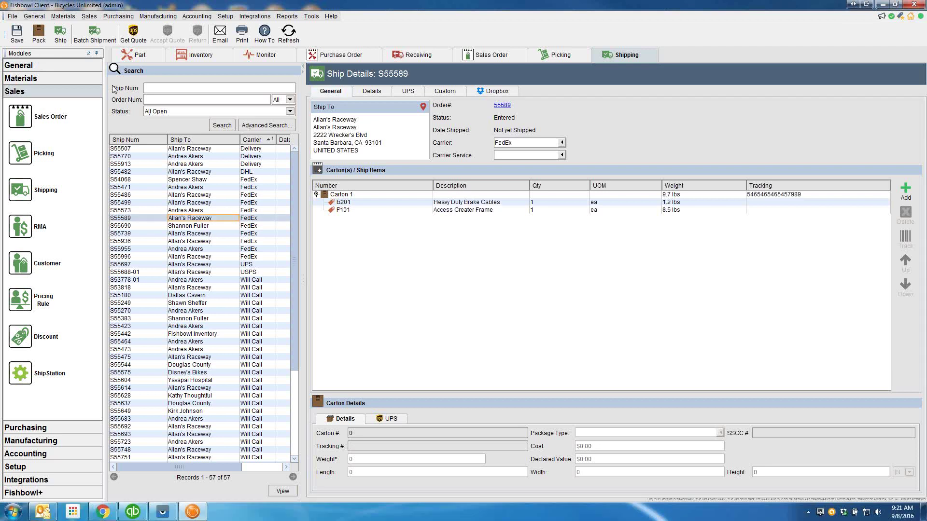
click(287, 16)
click(299, 57)
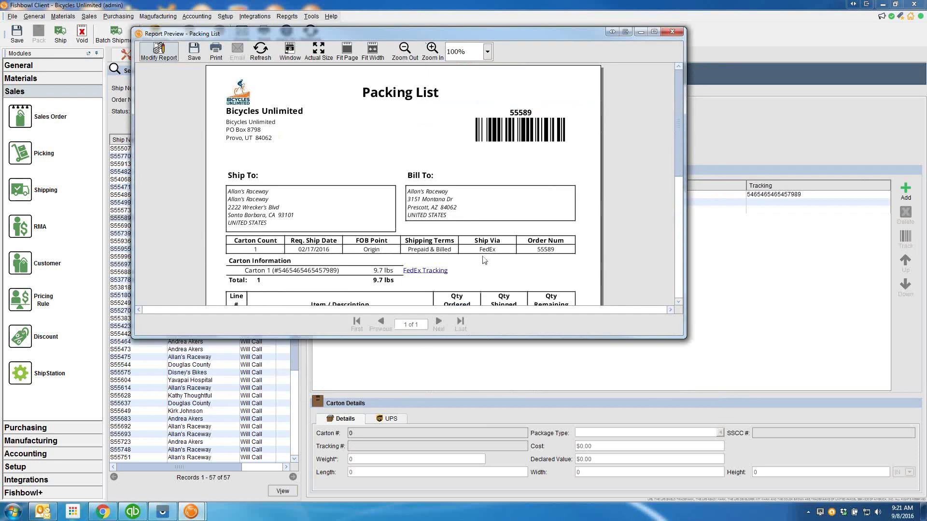
drag(685, 339, 659, 420)
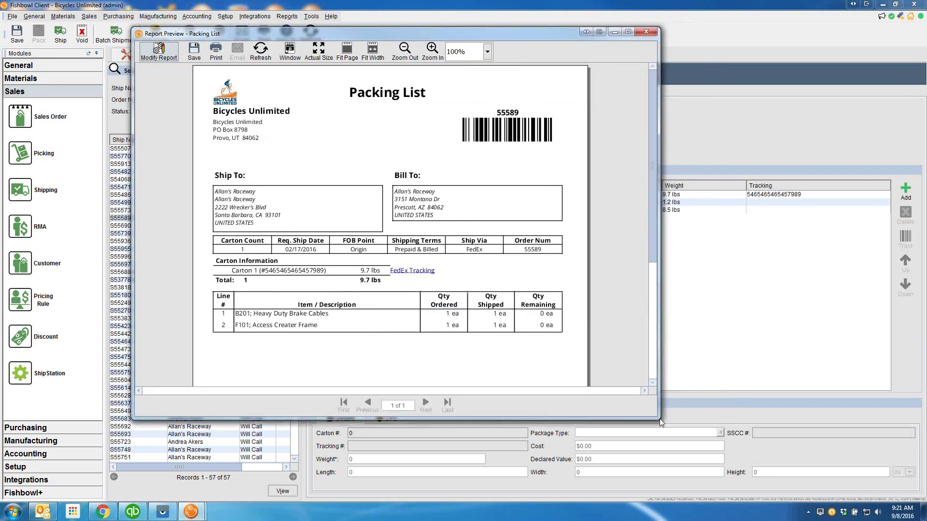
click(646, 32)
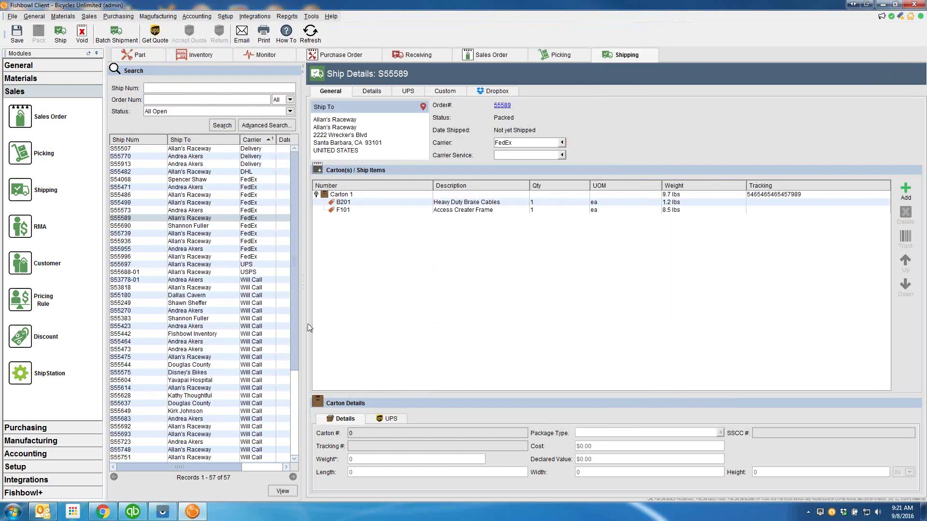
Step: View the accounting export screen, then close all module tabs except Part for the Granola Power Bar
click(61, 454)
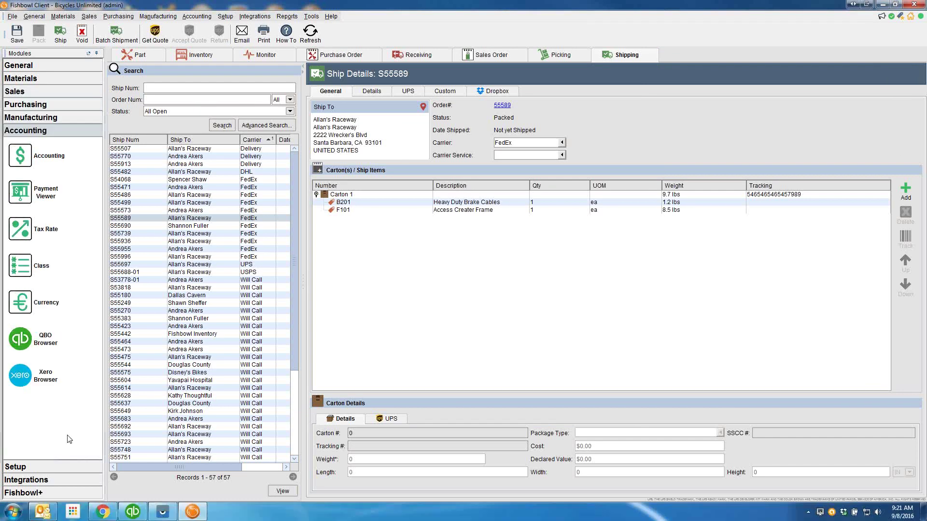
click(20, 155)
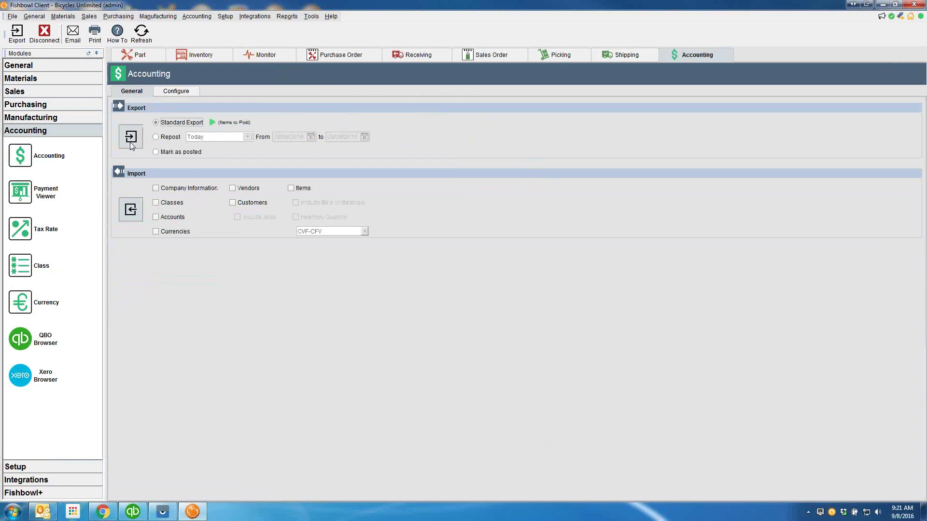
click(141, 57)
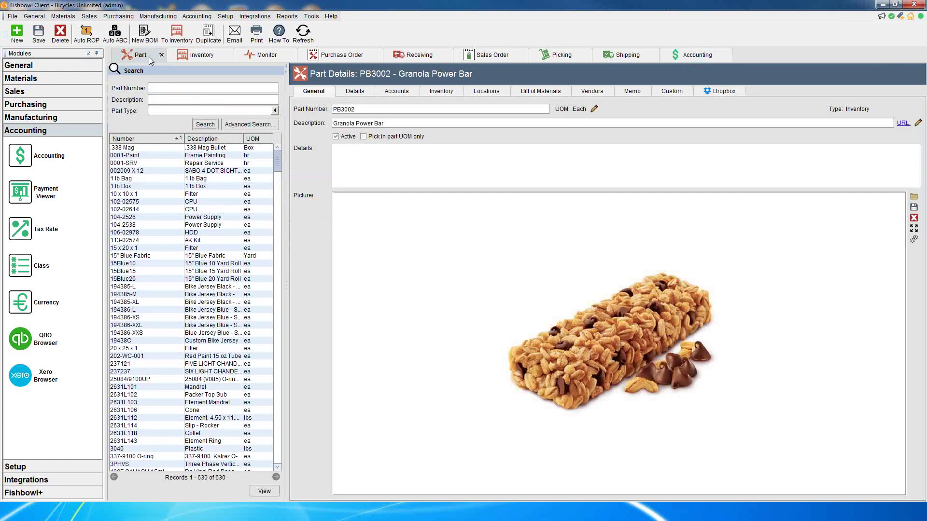
right_click(142, 54)
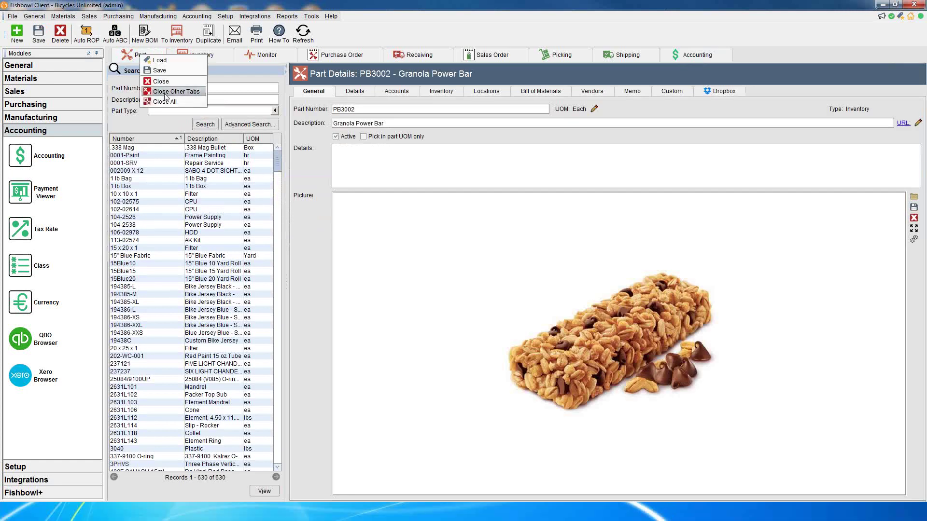
click(168, 94)
click(53, 81)
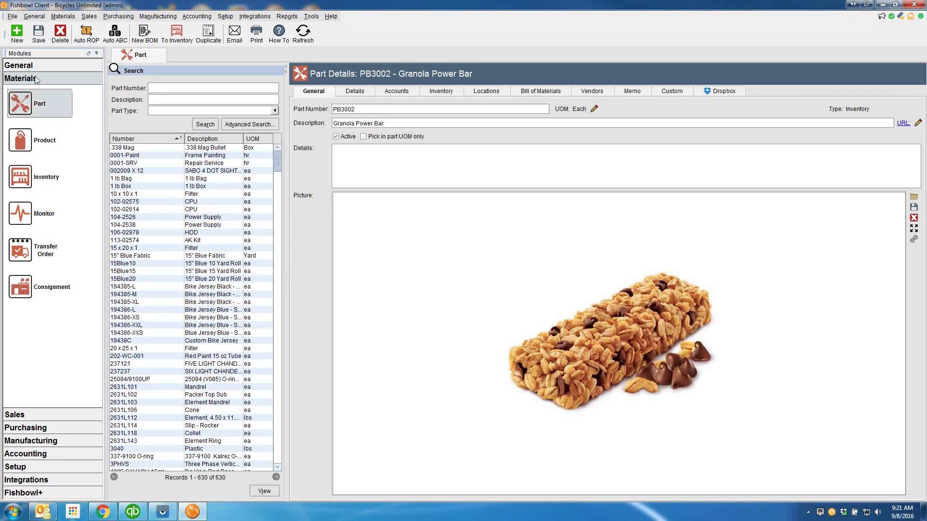
Step: Preview the Part Barcodes Avery and Location Tag label reports, then return to the Granola Power Bar part
click(29, 65)
click(58, 164)
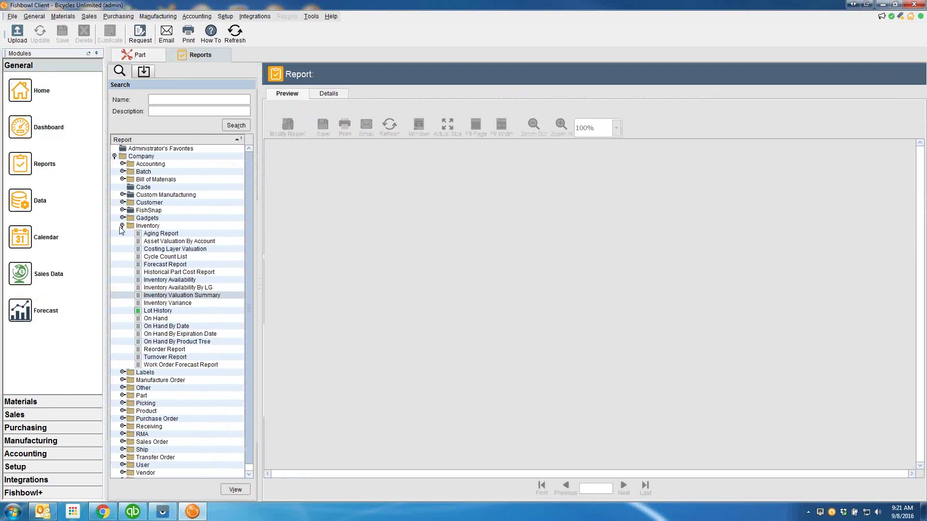
click(122, 226)
click(122, 234)
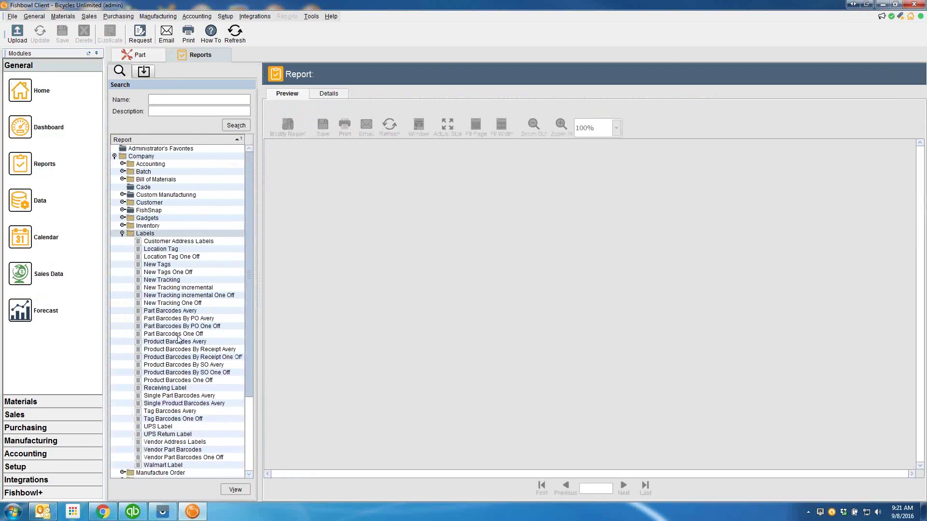
click(170, 311)
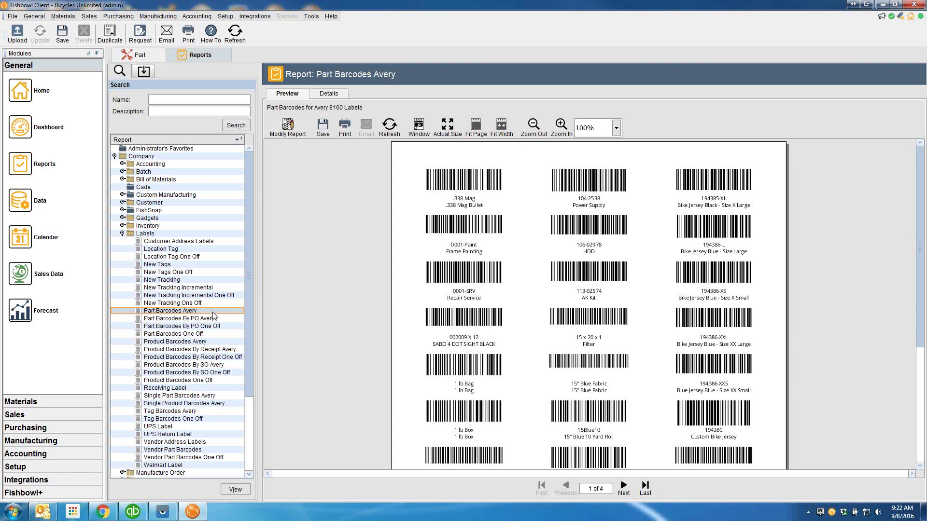
click(171, 249)
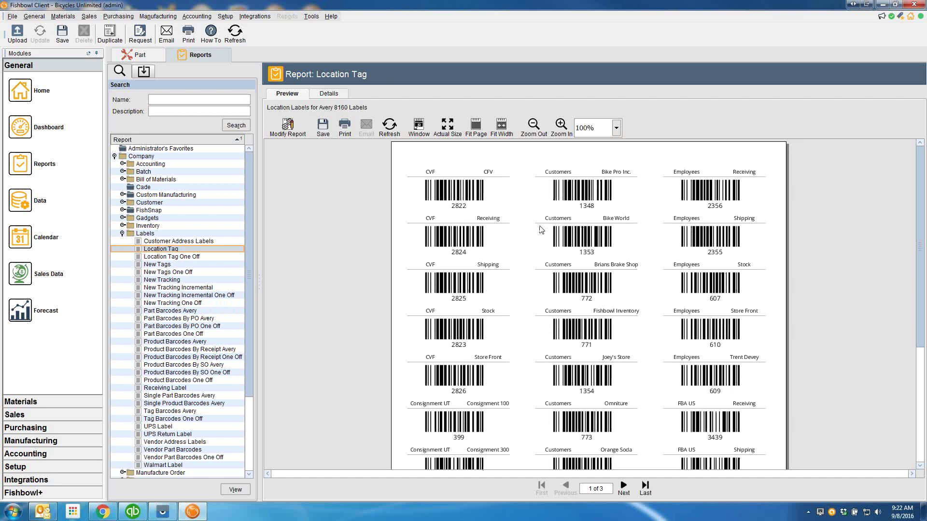
click(139, 56)
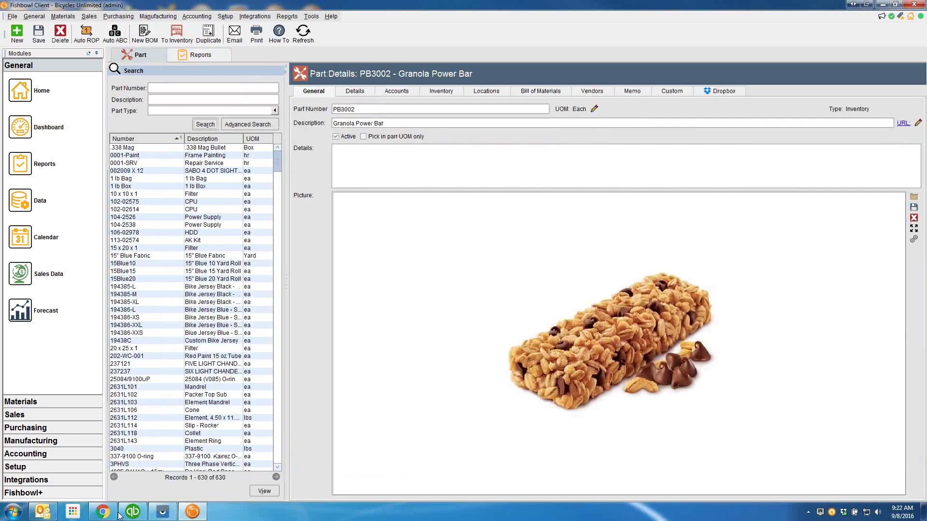
Step: Unlock the emulated Android tablet to show Fishbowl Go's Pick, Pack, Ship and Receive menu
click(103, 512)
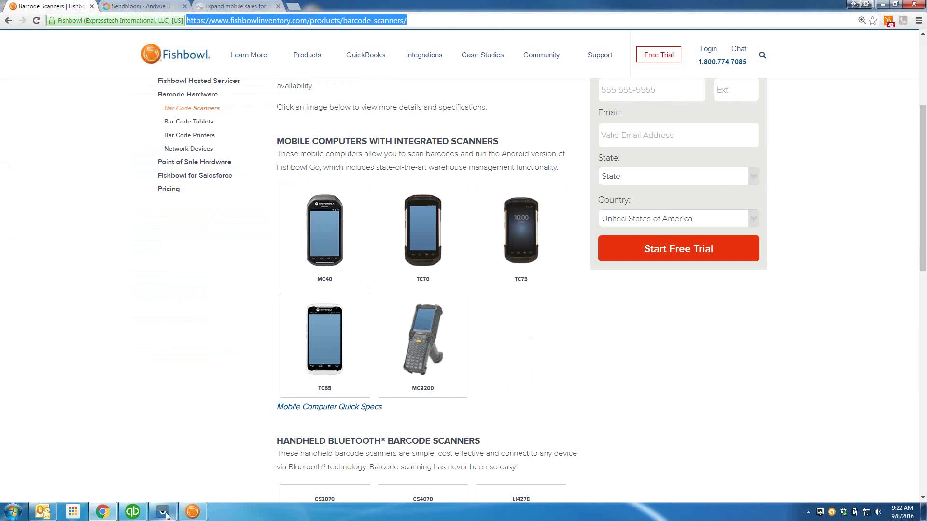
click(163, 513)
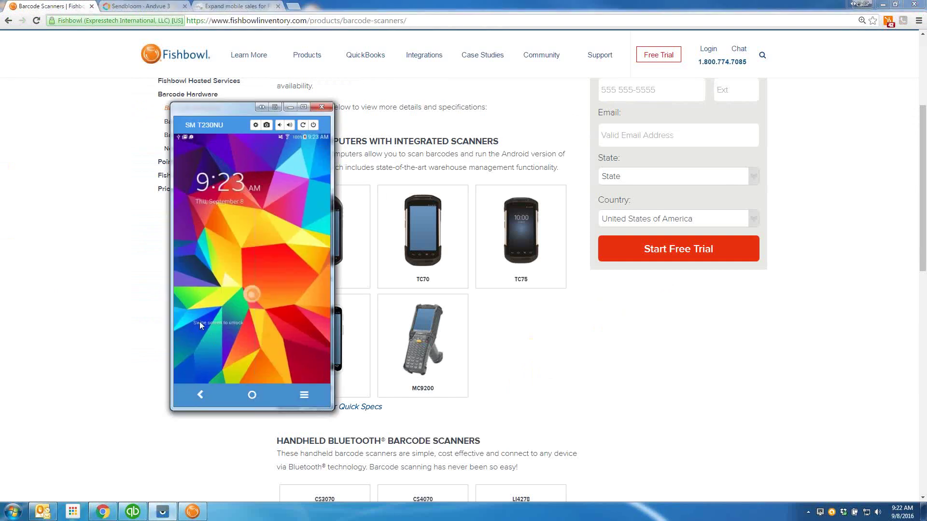
drag(253, 303, 246, 202)
drag(240, 110, 157, 85)
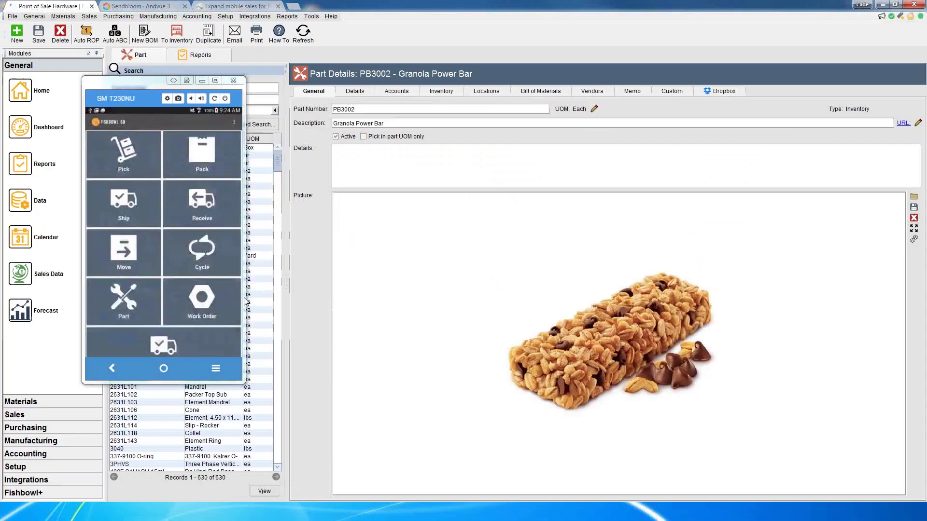
Step: Browse the Point of Sale and Standard POS Kit pages, then return to Fishbowl Client
scroll(244, 301, down, 5)
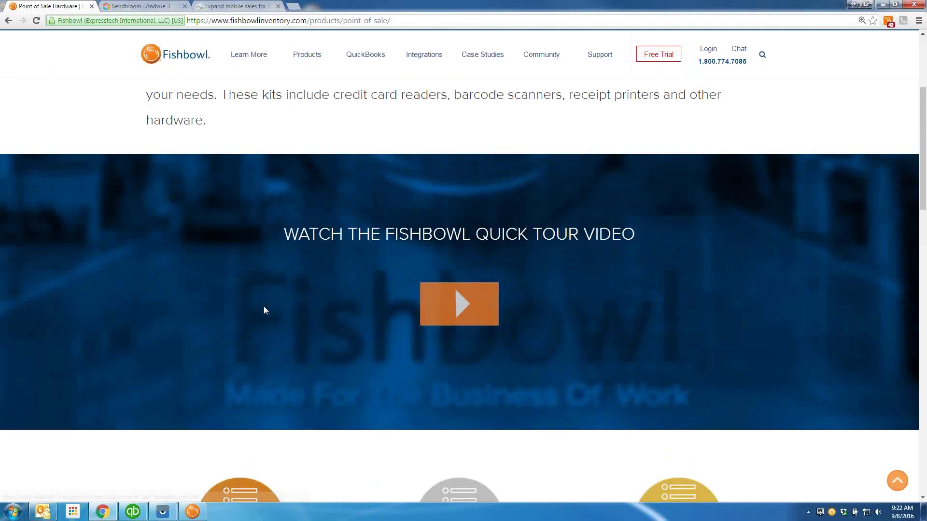
scroll(263, 309, down, 5)
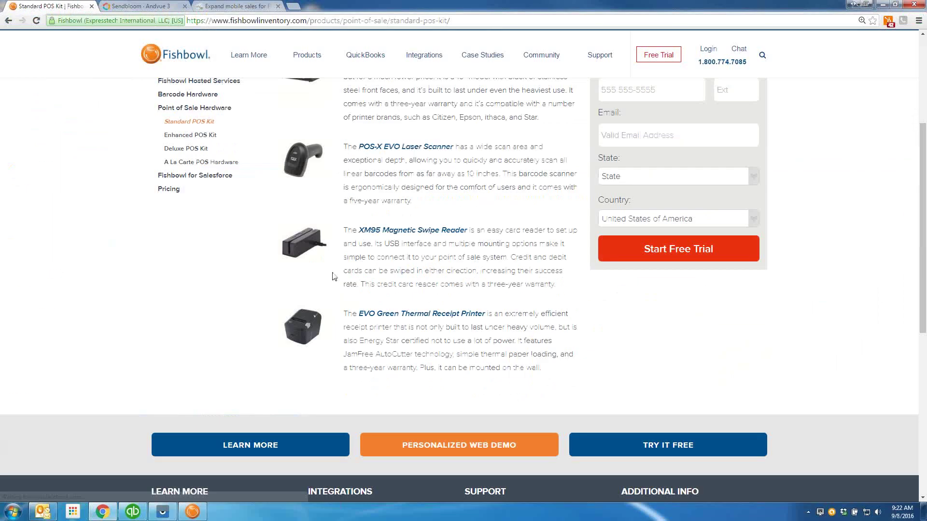
scroll(334, 276, up, 1)
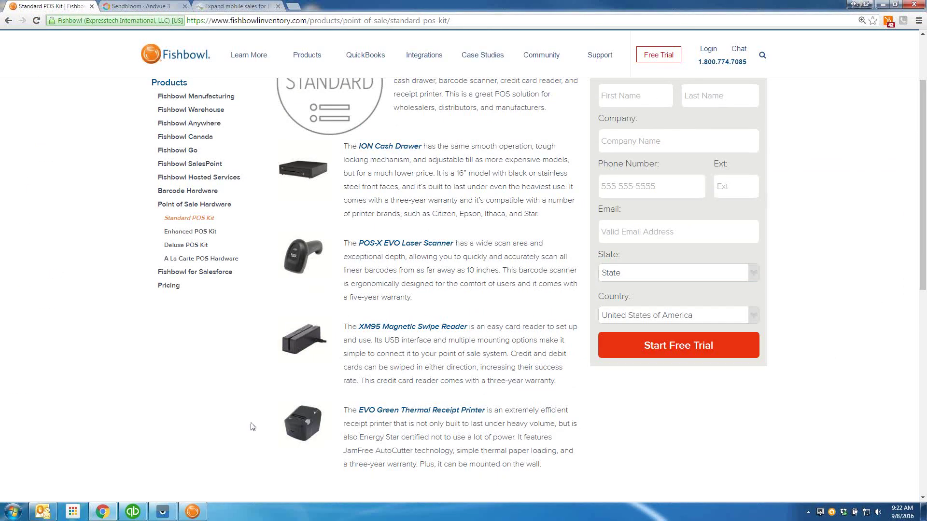
click(201, 509)
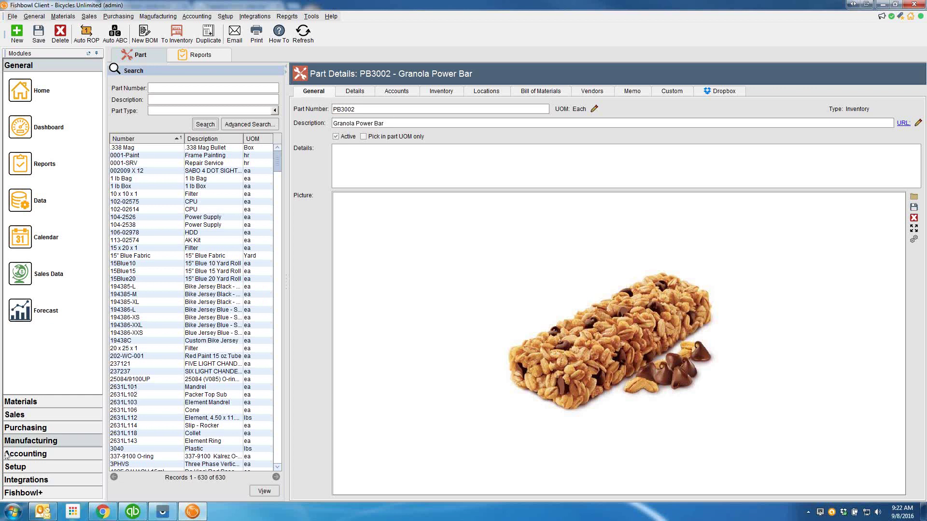
Step: Open the Plugin module from the Integrations group, then return to the Granola Power Bar part
click(47, 481)
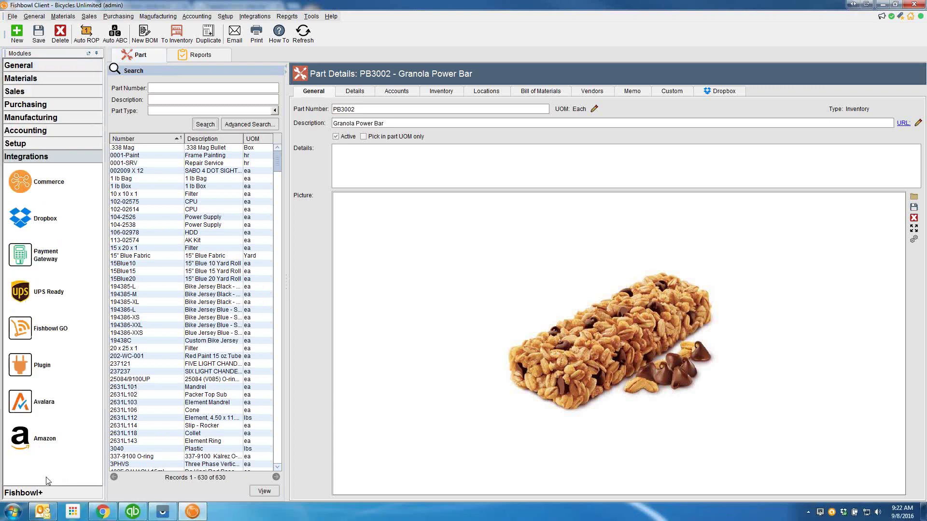
drag(106, 398, 118, 402)
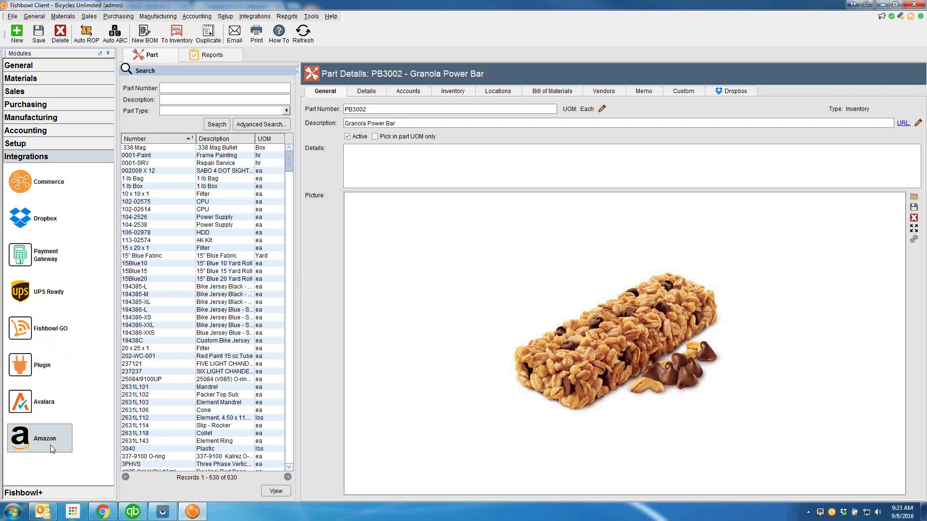
click(45, 365)
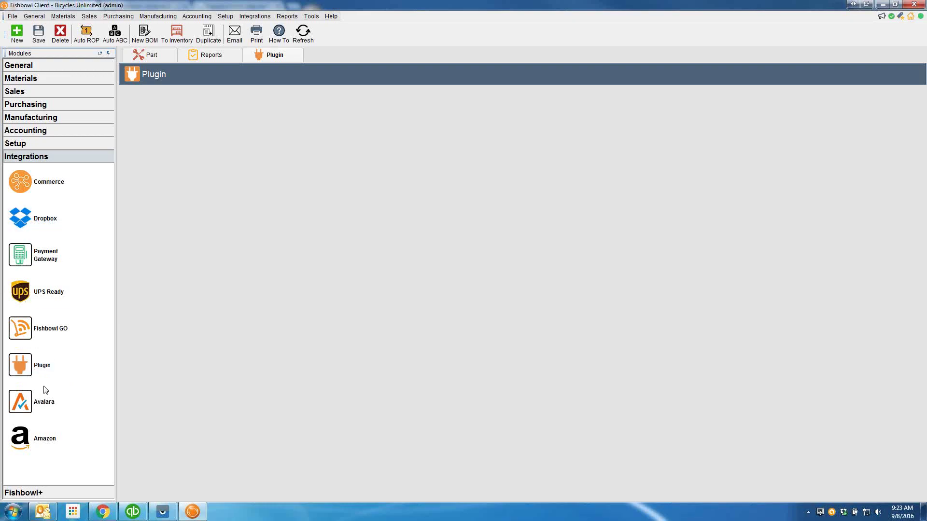
click(147, 54)
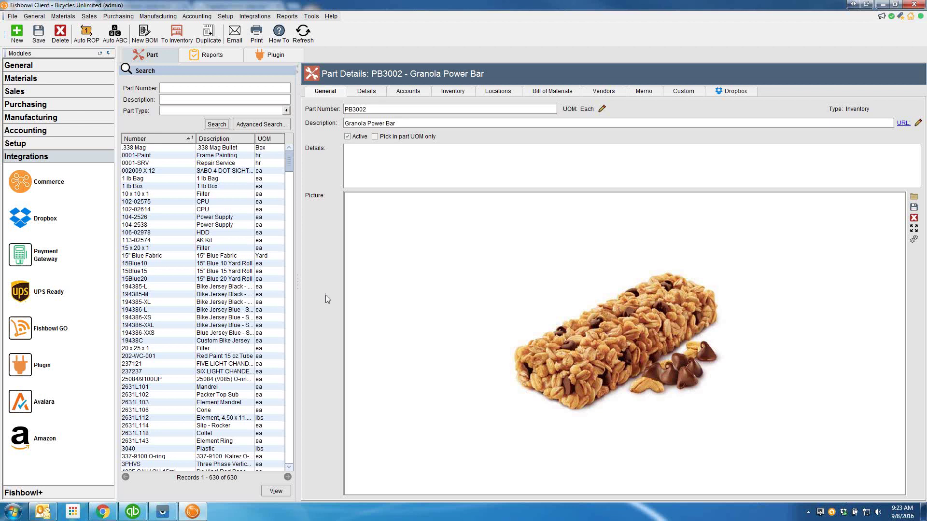
Step: Show the Materials module group, briefly viewing the Sales group along the way
click(61, 78)
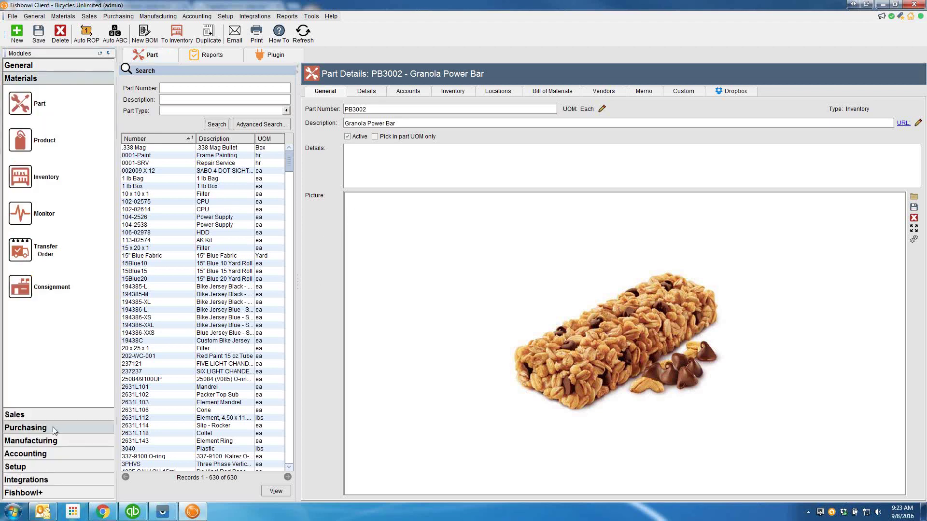
click(49, 414)
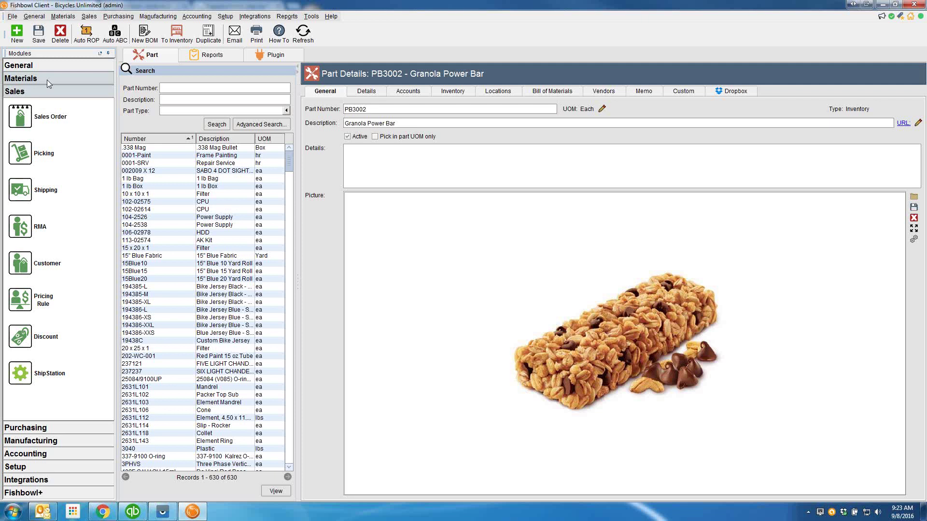
click(47, 80)
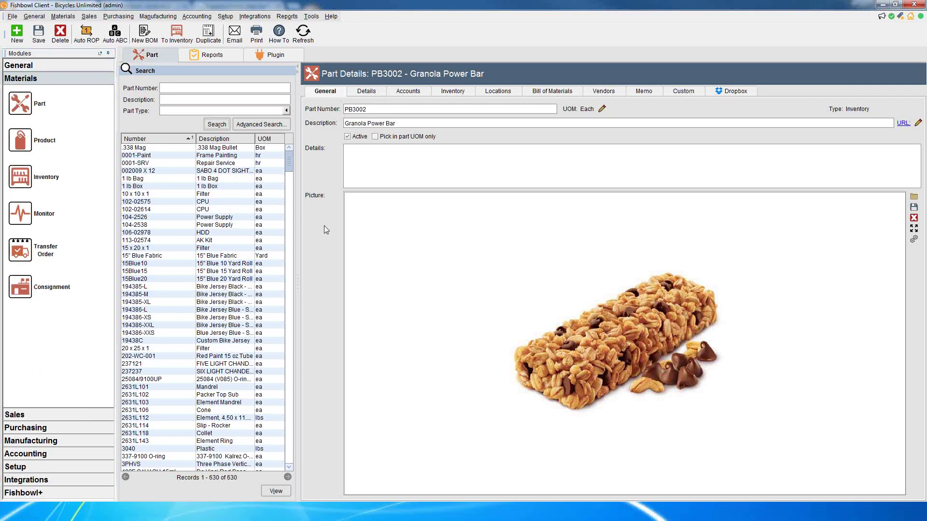